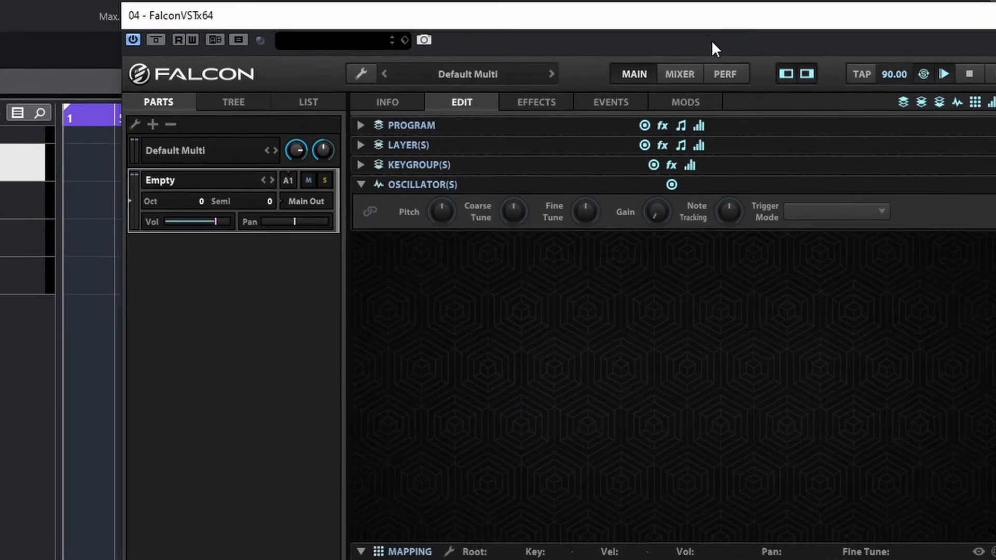
- Clear the multi from the wrench menu, then browse the Synthesis > Analog oscillator presets
{"action": "left_click", "coordinate": [360, 73]}
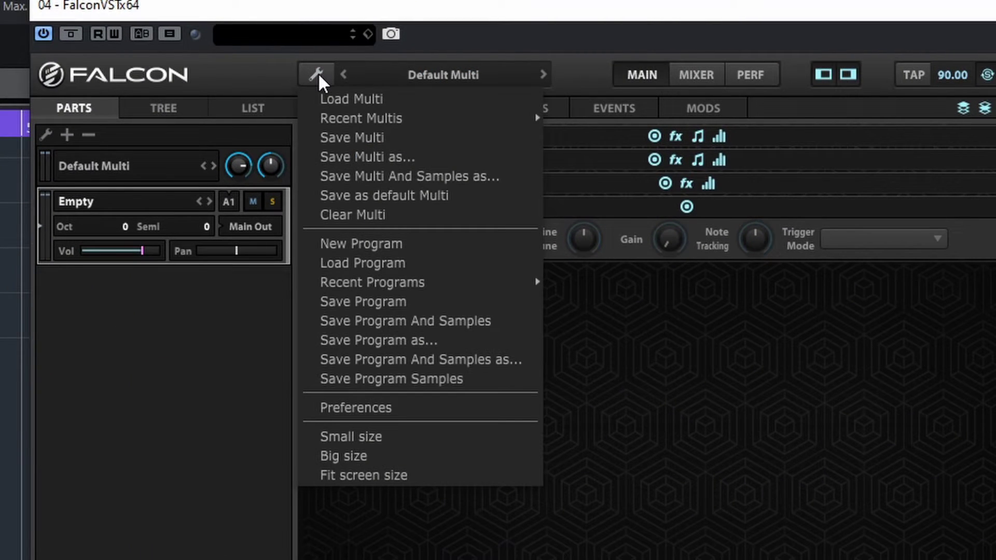
{"action": "left_click", "coordinate": [344, 215]}
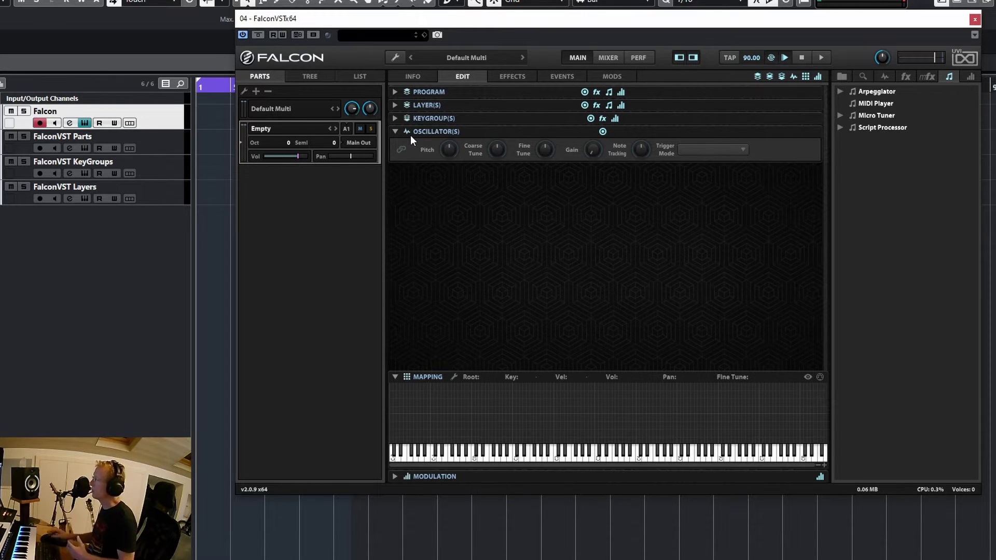
{"action": "left_click", "coordinate": [885, 78]}
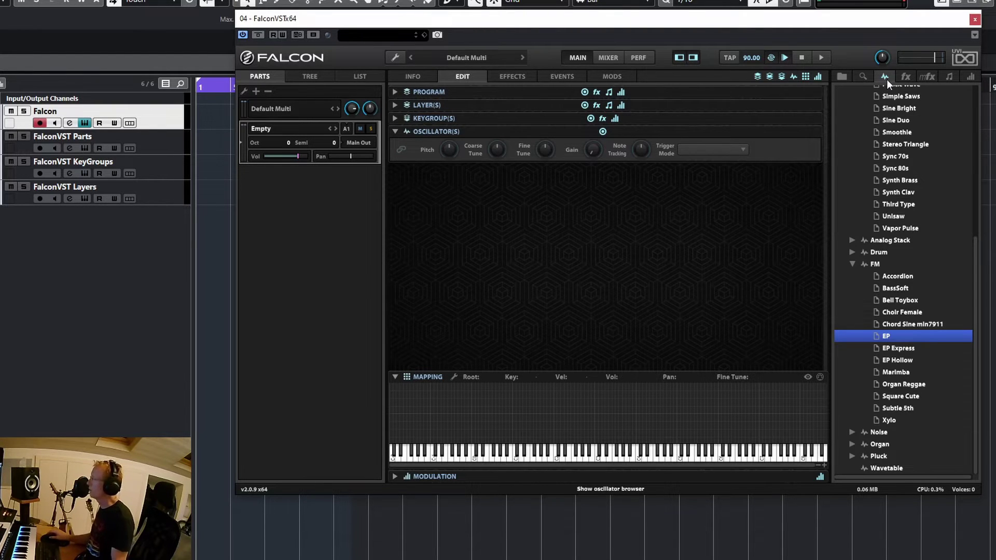
{"action": "scroll", "coordinate": [889, 152], "scroll_direction": "up", "scroll_amount": 7}
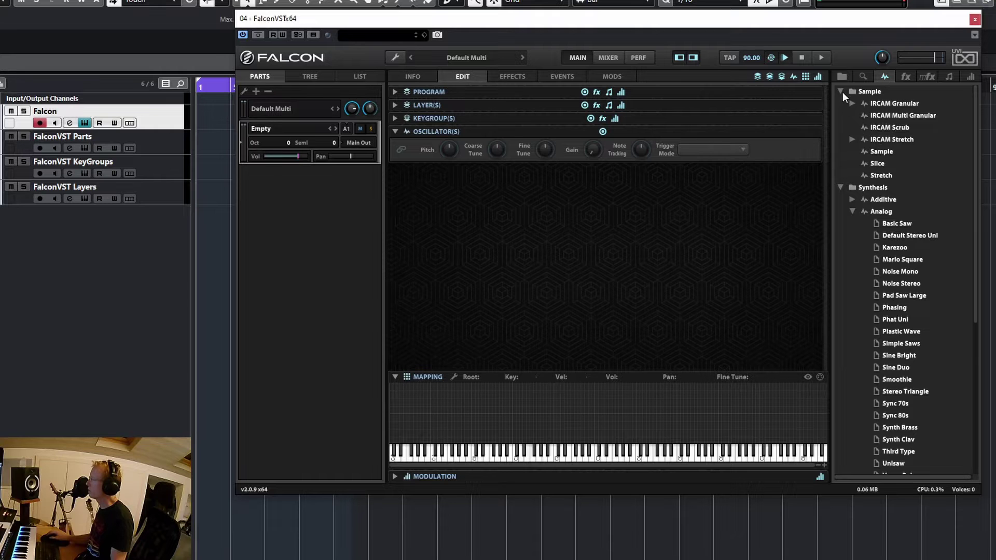
{"action": "left_click", "coordinate": [841, 90]}
{"action": "left_click", "coordinate": [840, 104]}
{"action": "left_click", "coordinate": [839, 91]}
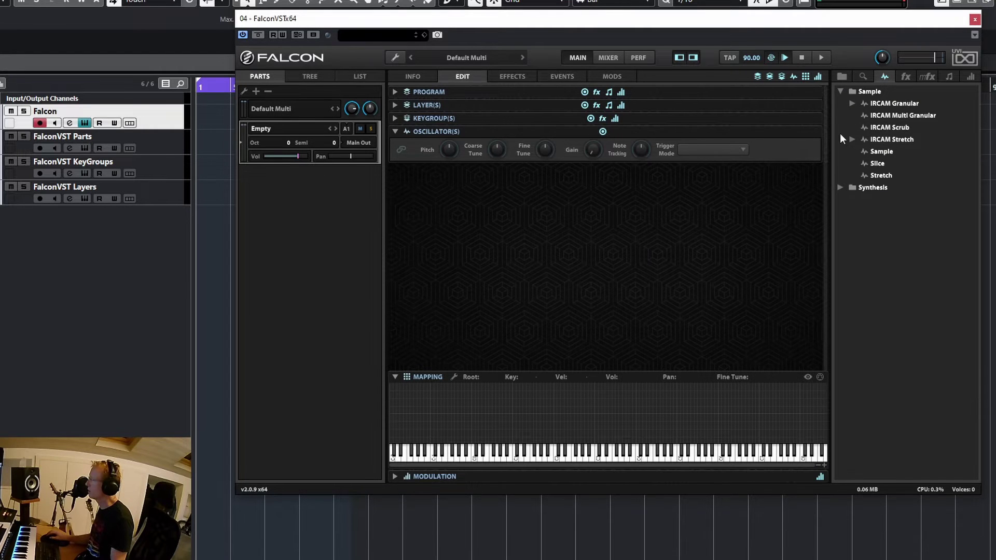
{"action": "left_click", "coordinate": [840, 188]}
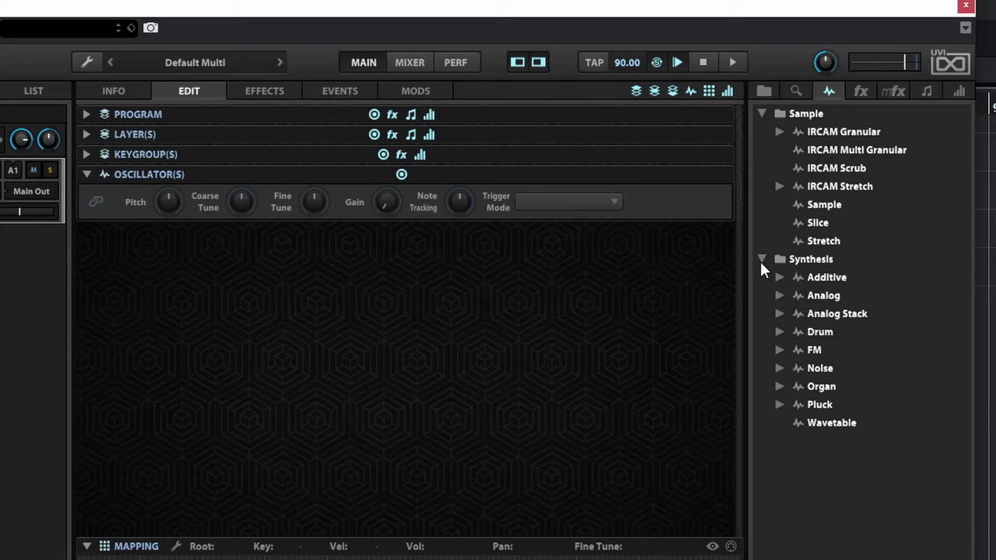
{"action": "left_click", "coordinate": [779, 295]}
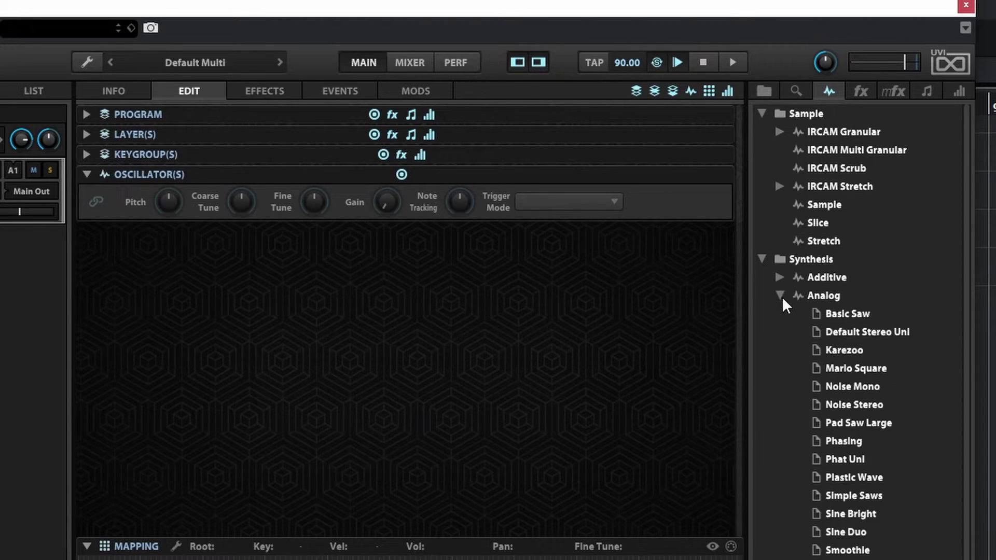
- Drag Basic Saw onto the Mapping keyboard as Keygroup 1, spanning C-2 to G8
{"action": "left_click", "coordinate": [858, 313]}
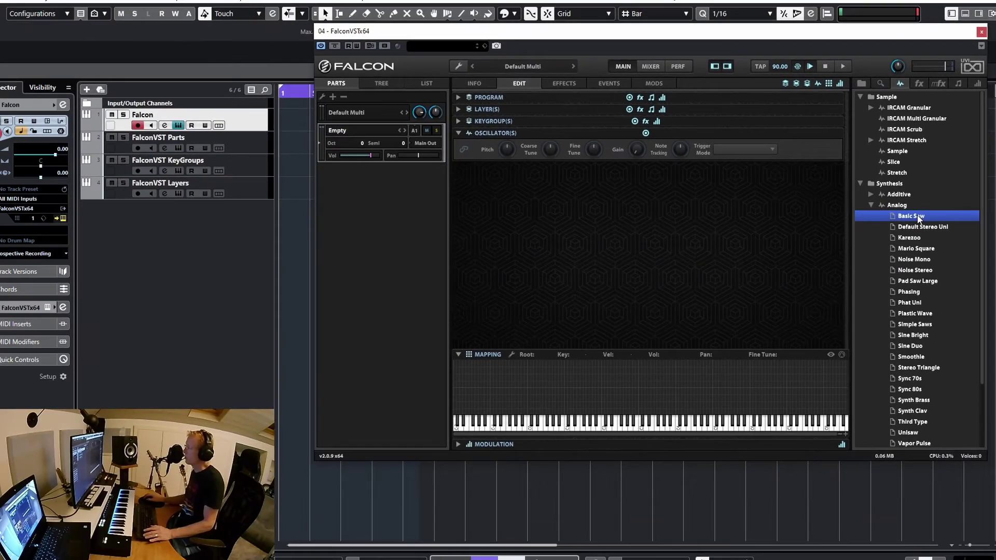
{"action": "left_click_drag", "start_coordinate": [918, 218], "coordinate": [864, 222]}
{"action": "left_click_drag", "start_coordinate": [743, 254], "coordinate": [659, 367]}
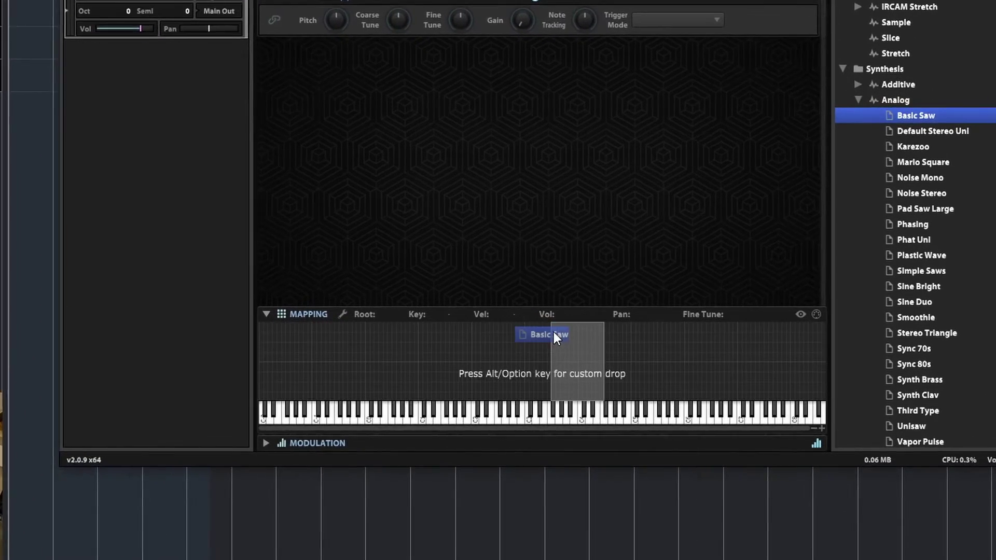
{"action": "left_click_drag", "start_coordinate": [553, 332], "coordinate": [508, 308]}
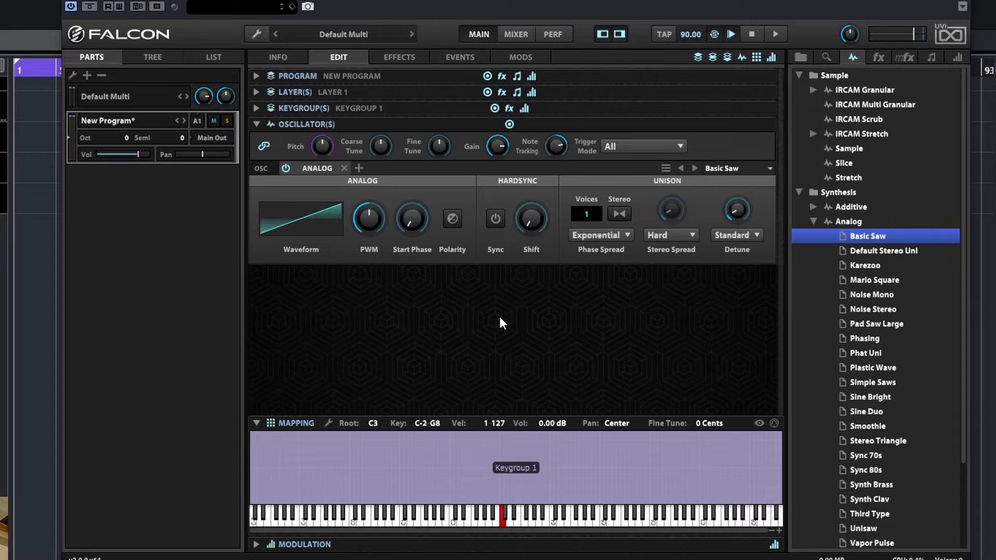
- Expand Keygroup 1's settings and show its Amp. Env ADSR editor
{"action": "left_click", "coordinate": [258, 108]}
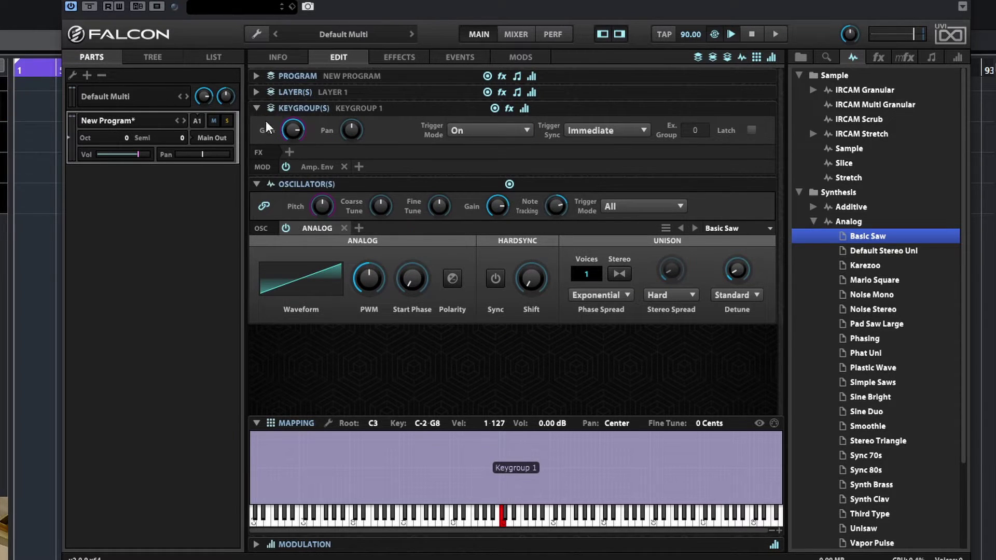
{"action": "left_click", "coordinate": [304, 170]}
{"action": "left_click", "coordinate": [311, 167]}
{"action": "left_click", "coordinate": [456, 169]}
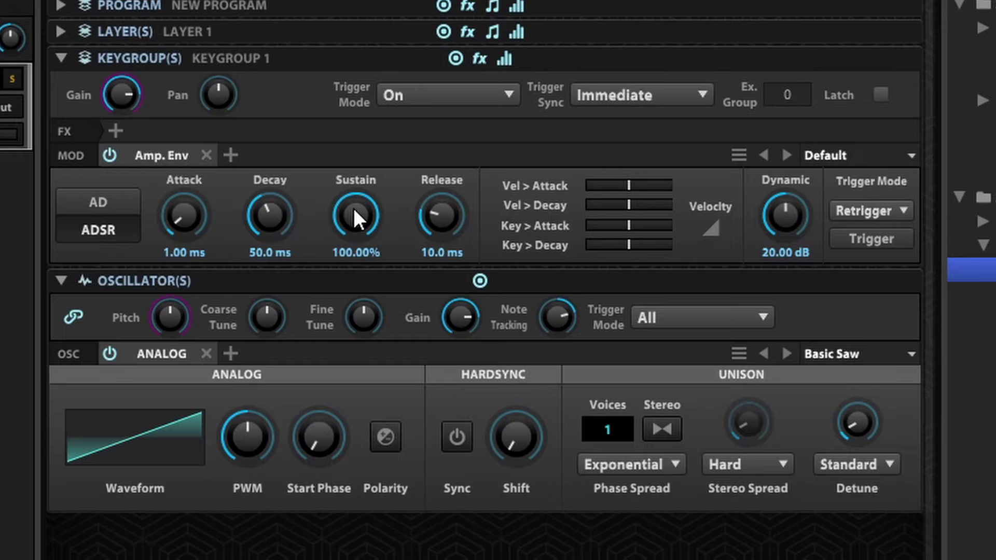
- Set the Amp. Env attack to about 509 ms and the release to 46.3 ms
{"action": "left_click_drag", "start_coordinate": [176, 217], "coordinate": [168, 179]}
{"action": "left_click_drag", "start_coordinate": [186, 212], "coordinate": [176, 122]}
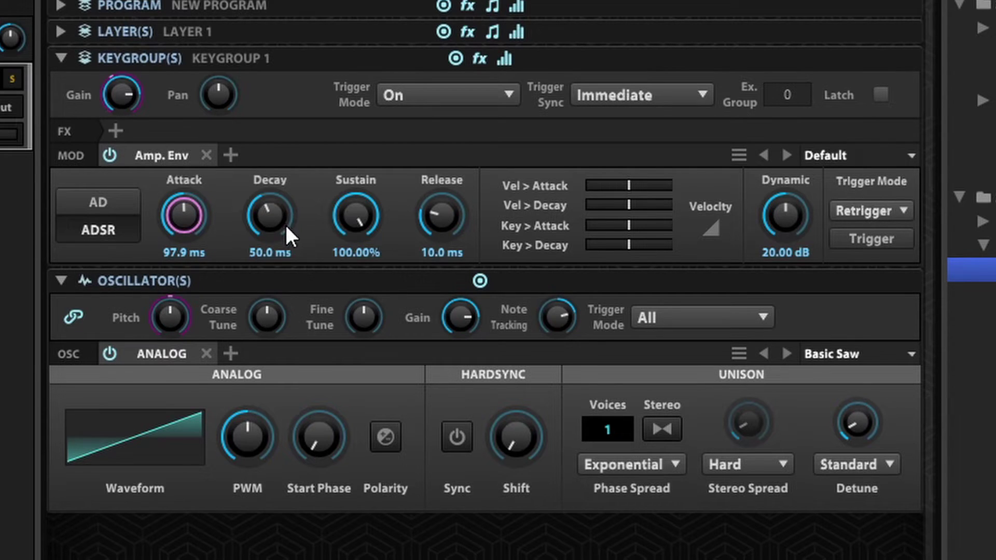
{"action": "left_click_drag", "start_coordinate": [180, 218], "coordinate": [187, 165]}
{"action": "left_click_drag", "start_coordinate": [431, 221], "coordinate": [441, 136]}
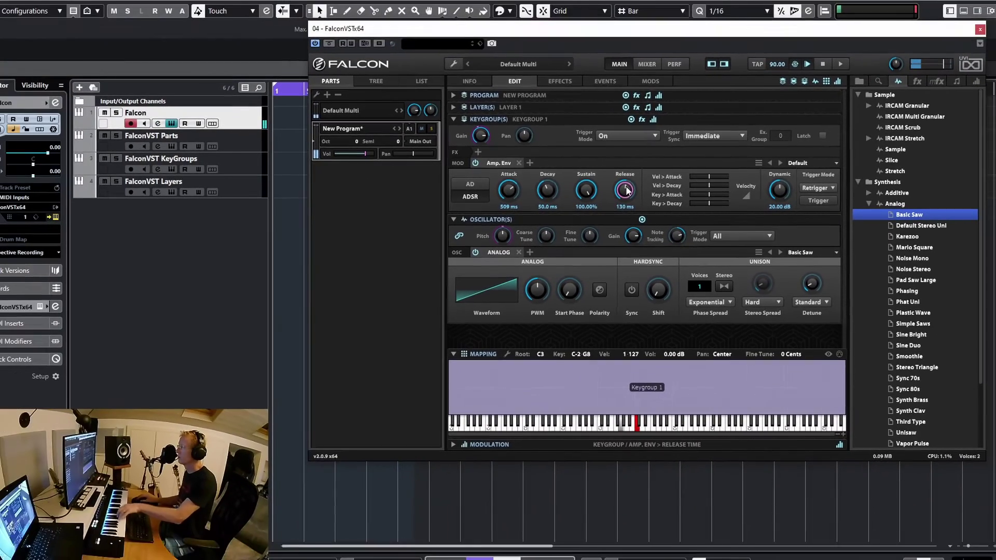
{"action": "left_click_drag", "start_coordinate": [625, 191], "coordinate": [623, 201]}
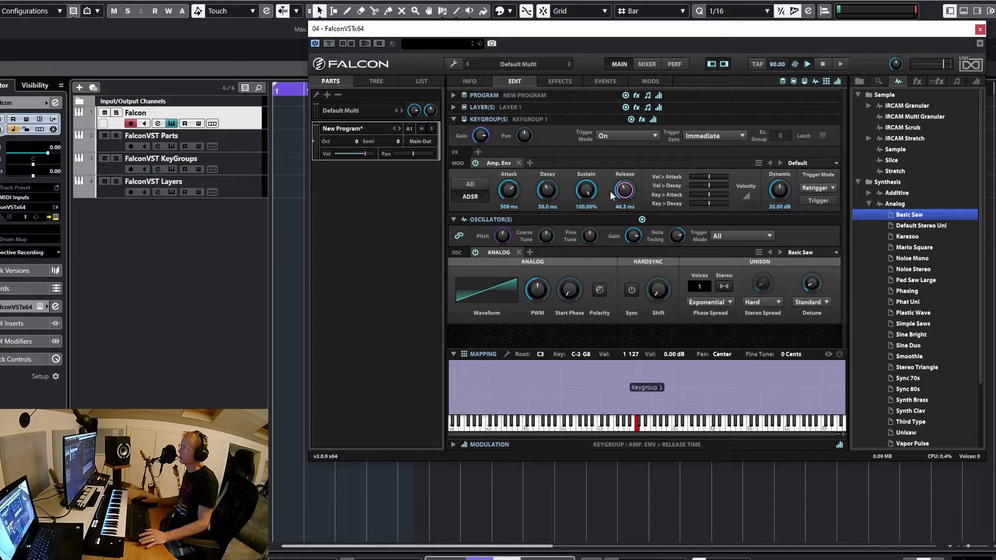
- Add an Analog Filter to Keygroup 1's FX and check its mode options
{"action": "left_click", "coordinate": [476, 150]}
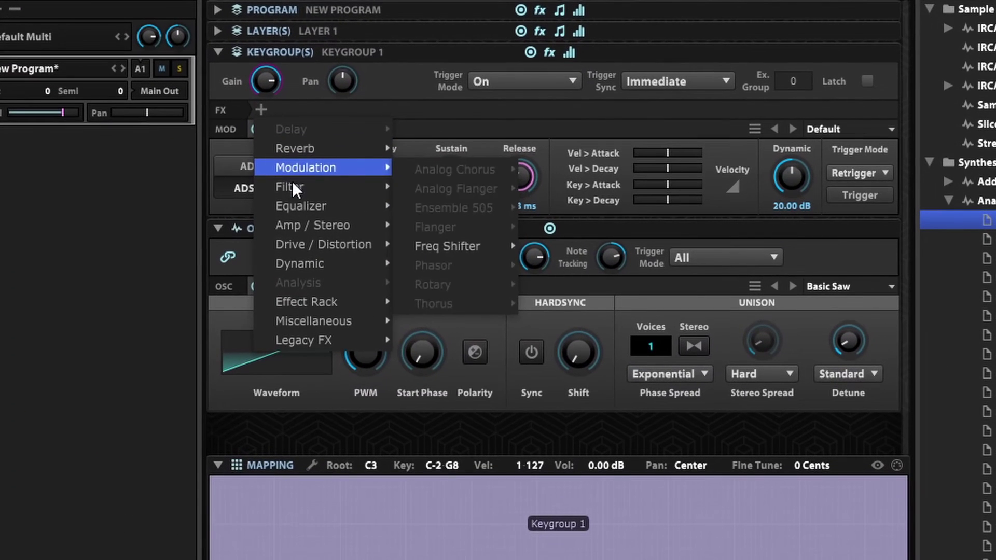
{"action": "mouse_move", "coordinate": [292, 185]}
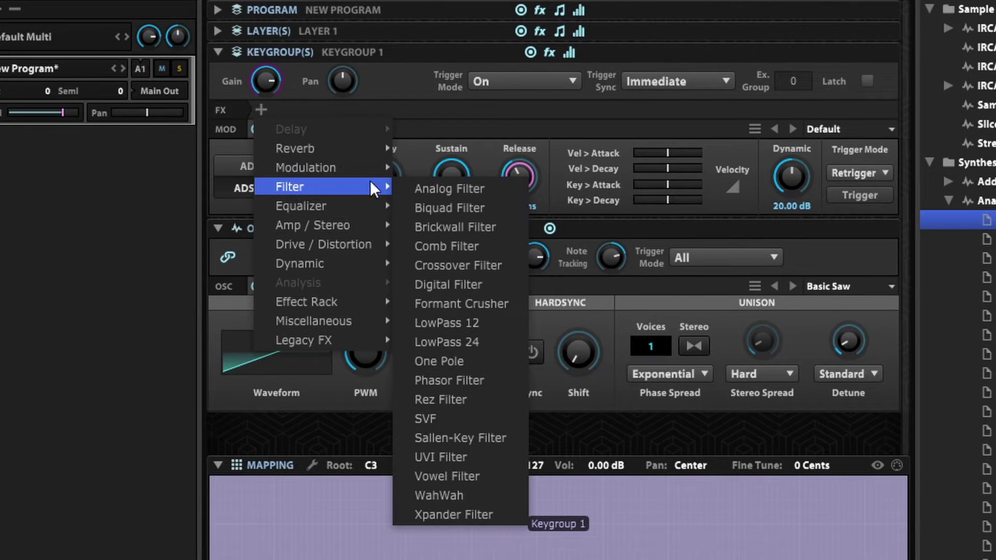
{"action": "left_click", "coordinate": [446, 189]}
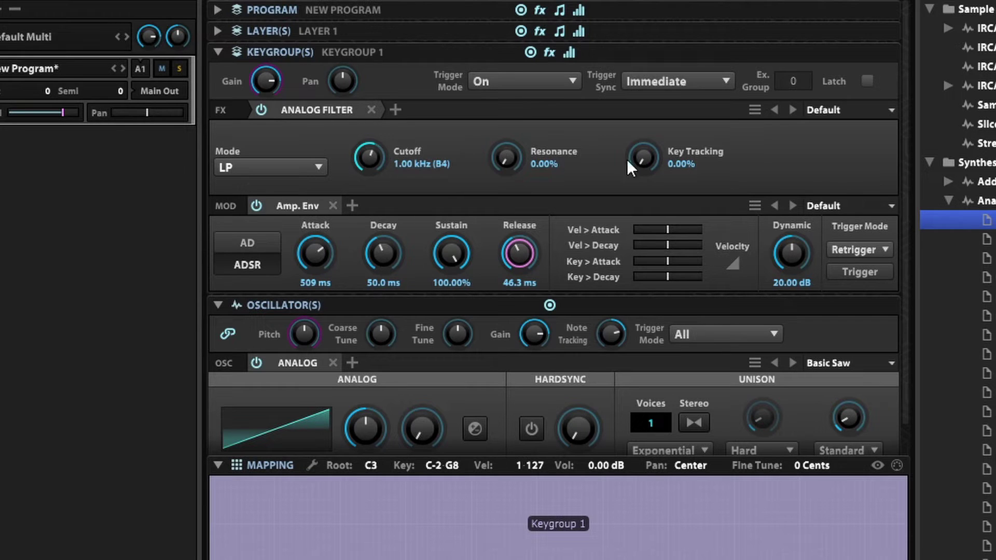
{"action": "left_click", "coordinate": [308, 169]}
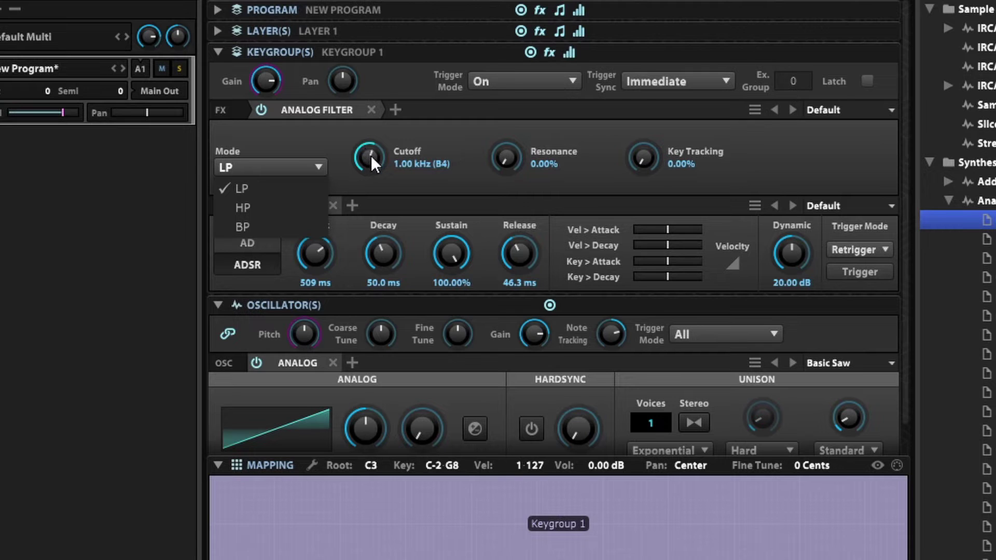
- Keep LP mode and tune the Analog Filter cutoff down to 591.6 Hz (D4)
{"action": "left_click", "coordinate": [278, 156]}
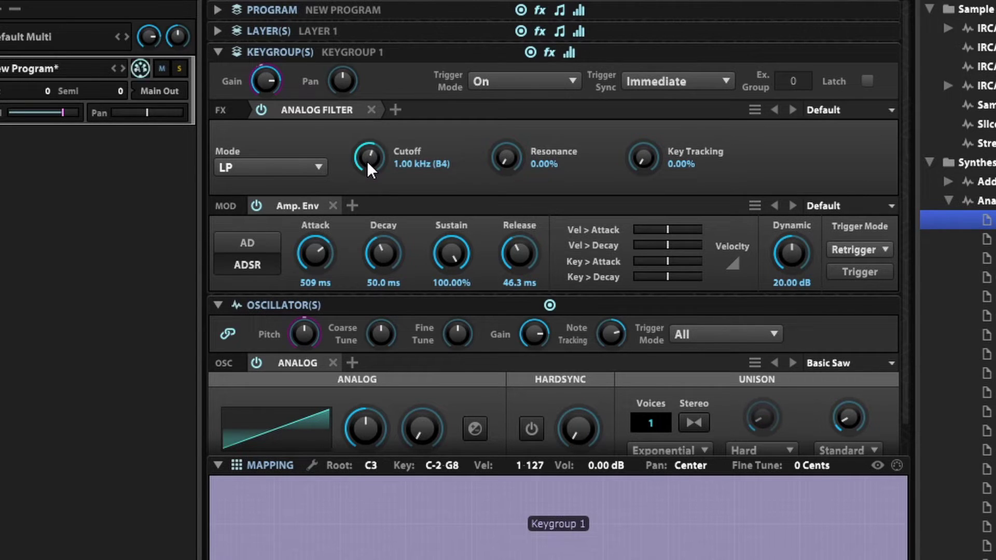
{"action": "mouse_move", "coordinate": [366, 161]}
{"action": "left_mouse_down"}
{"action": "mouse_move", "coordinate": [368, 136]}
{"action": "mouse_move", "coordinate": [372, 150]}
{"action": "left_mouse_up"}
{"action": "left_click_drag", "start_coordinate": [372, 149], "coordinate": [382, 189]}
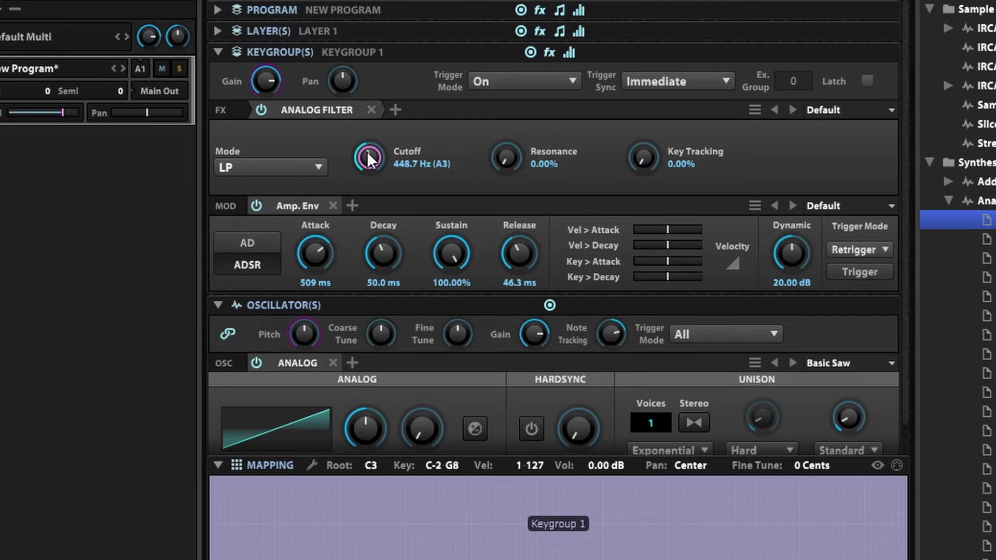
{"action": "left_click_drag", "start_coordinate": [370, 158], "coordinate": [340, 143]}
- Modulate the filter cutoff with a new Analog ADSR and display Analog ADSR 1
{"action": "right_click", "coordinate": [365, 153]}
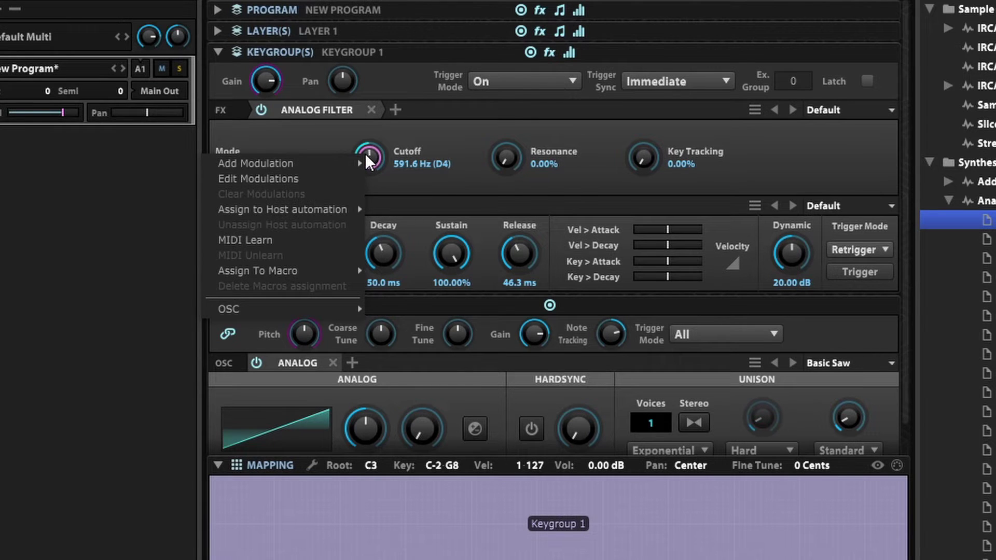
{"action": "mouse_move", "coordinate": [326, 169]}
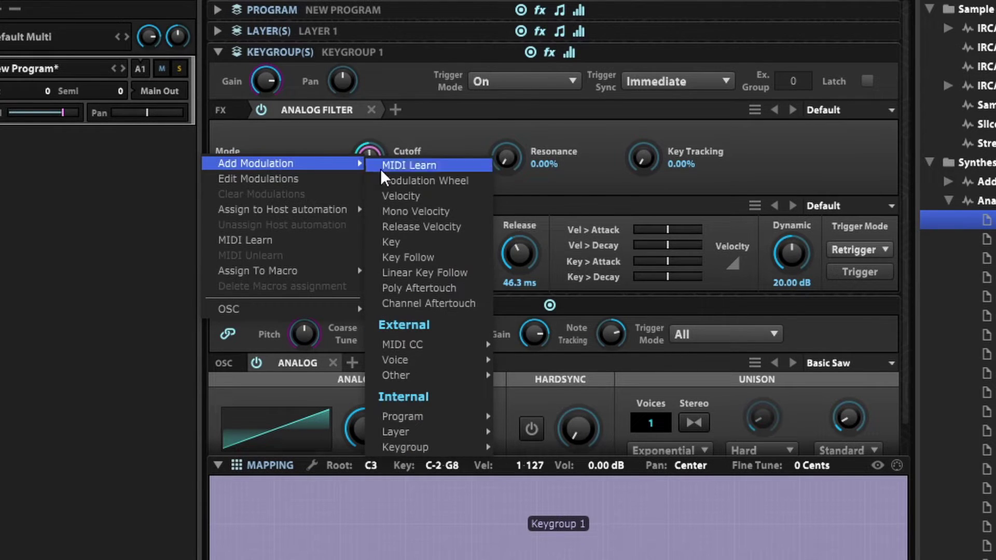
{"action": "mouse_move", "coordinate": [393, 452]}
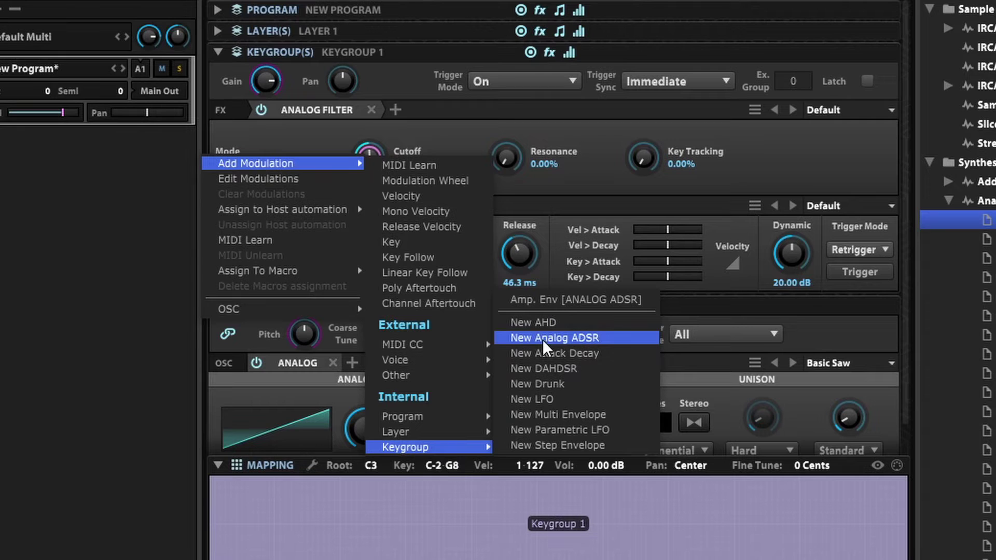
{"action": "left_click", "coordinate": [592, 338]}
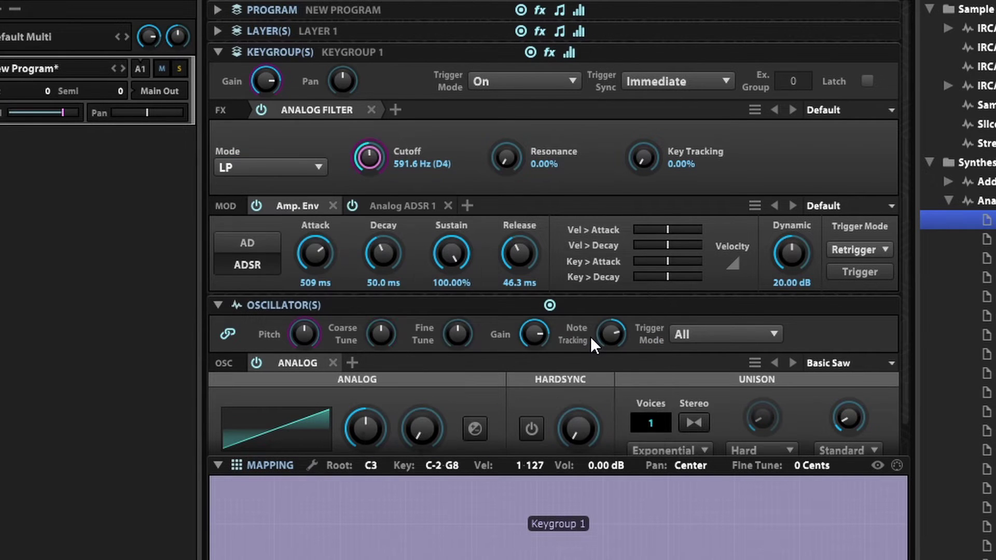
{"action": "left_click", "coordinate": [403, 204]}
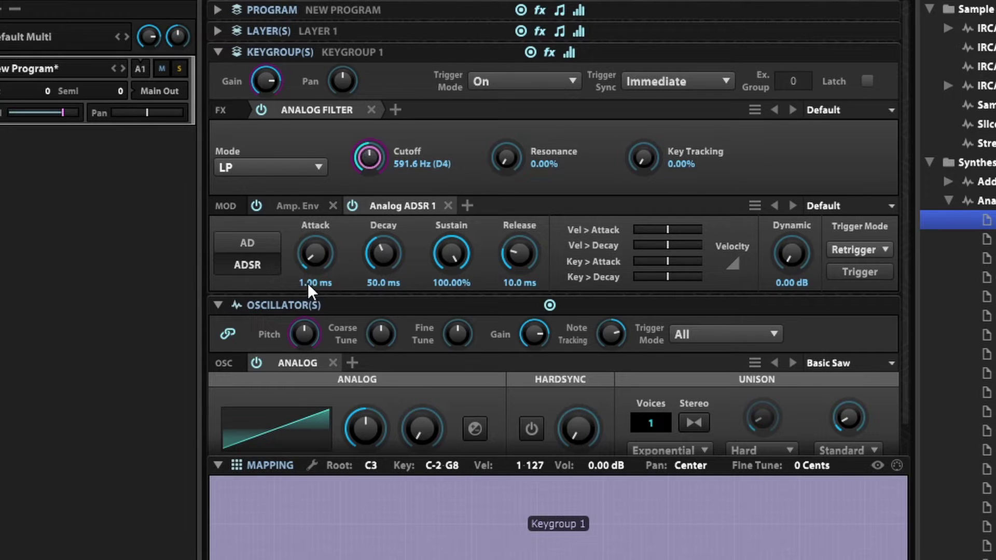
- Set the Analog ADSR 1 attack to 409 ms, cutoff to 166.0 Hz (E2), resonance 27.20%
{"action": "left_click_drag", "start_coordinate": [314, 280], "coordinate": [292, 130]}
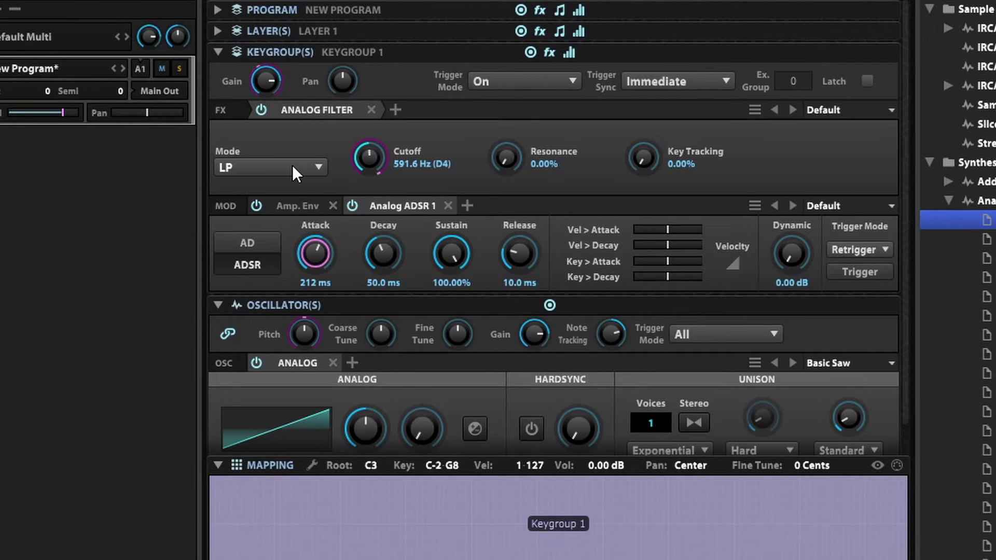
{"action": "left_click_drag", "start_coordinate": [316, 245], "coordinate": [315, 236]}
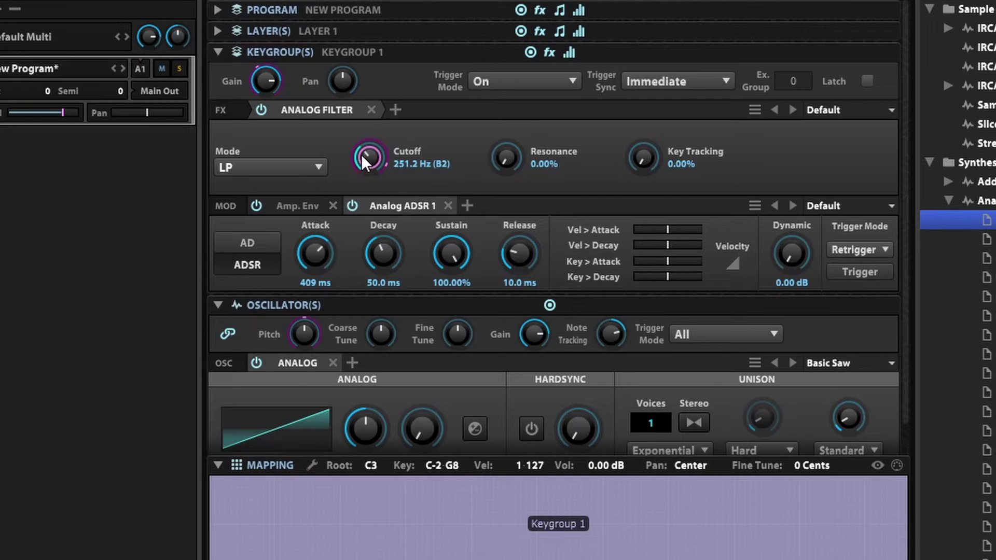
{"action": "left_click_drag", "start_coordinate": [369, 139], "coordinate": [369, 150]}
{"action": "left_click_drag", "start_coordinate": [509, 158], "coordinate": [489, 108]}
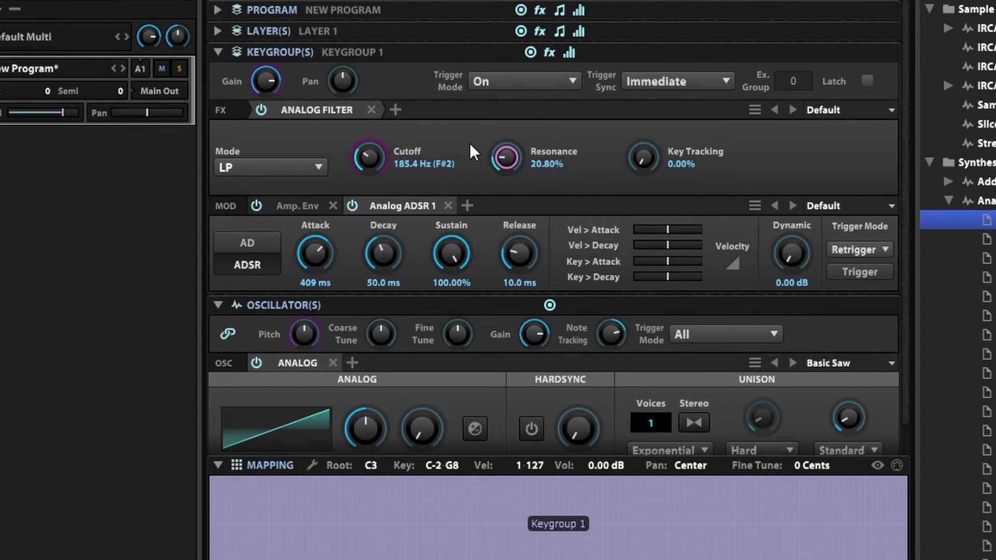
{"action": "left_click_drag", "start_coordinate": [506, 156], "coordinate": [506, 142]}
{"action": "left_click_drag", "start_coordinate": [377, 157], "coordinate": [375, 161]}
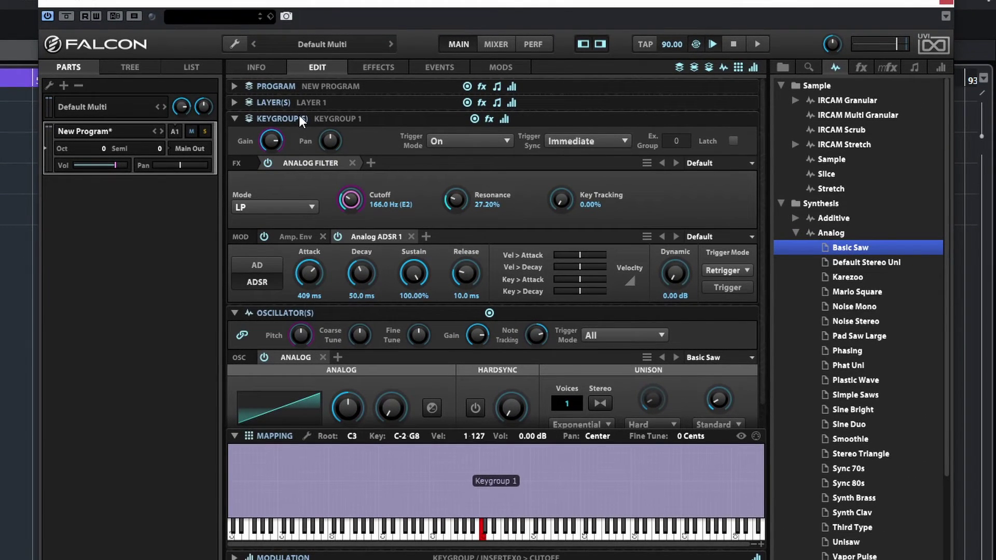
{"action": "left_click", "coordinate": [131, 68]}
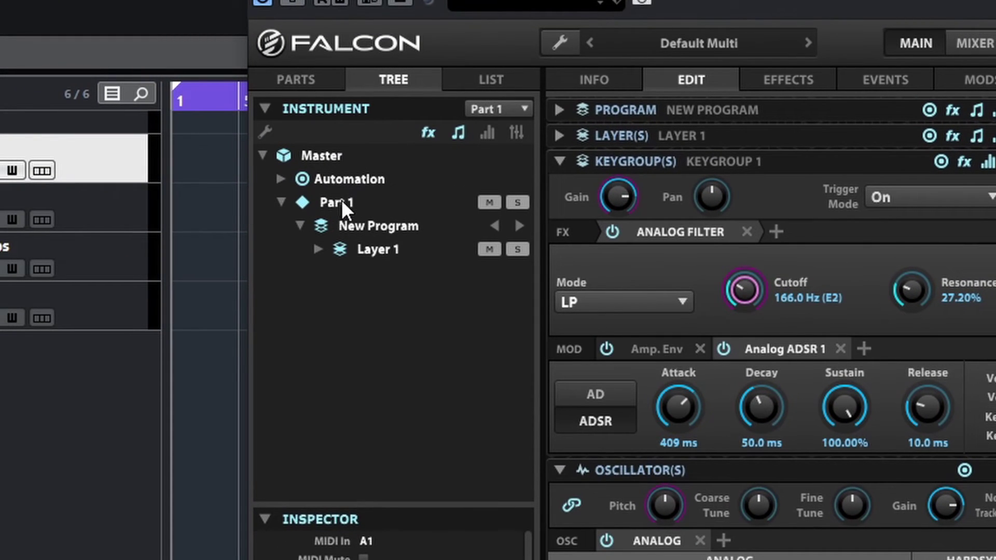
{"action": "left_click", "coordinate": [309, 83]}
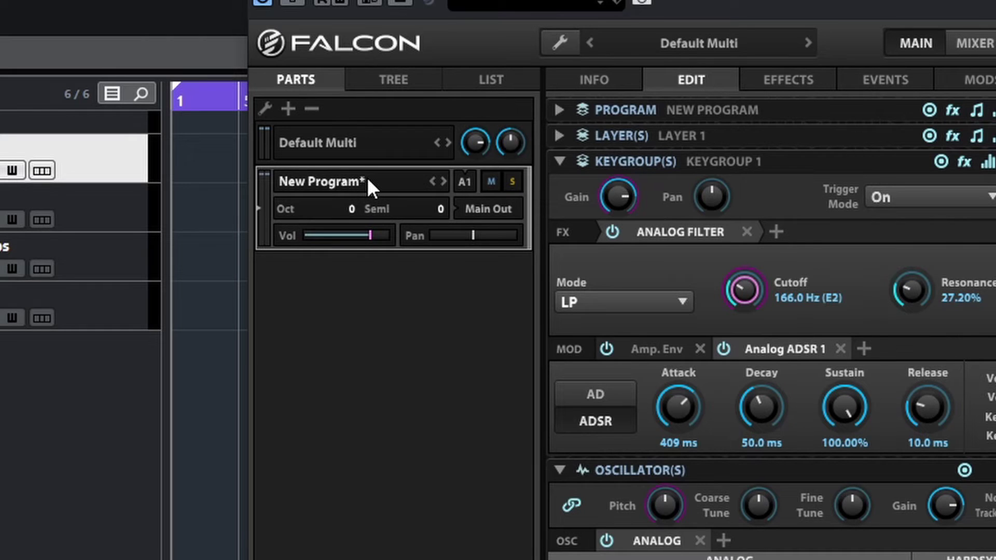
- Show the instrument tree and save the program as Example1.uvip
{"action": "left_click", "coordinate": [381, 81]}
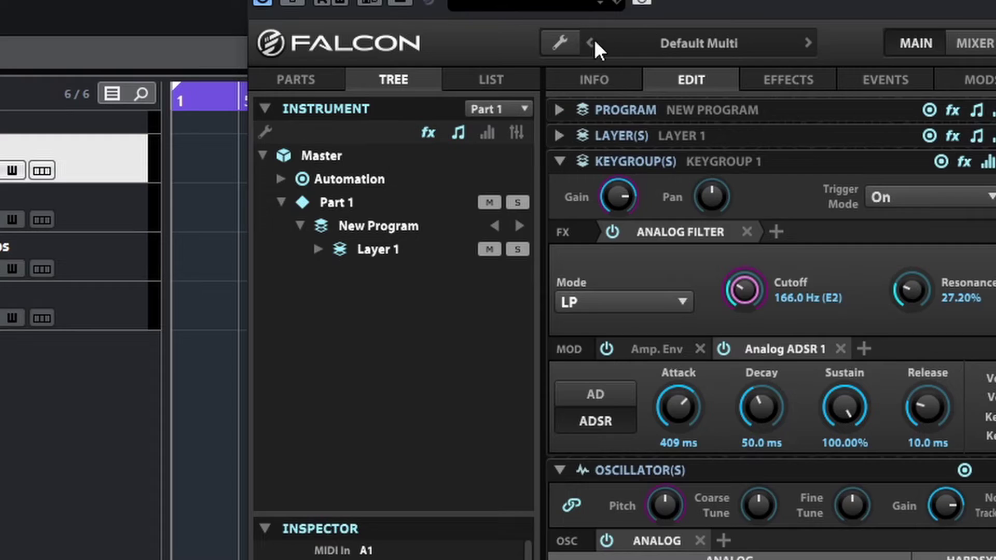
{"action": "left_click", "coordinate": [548, 41]}
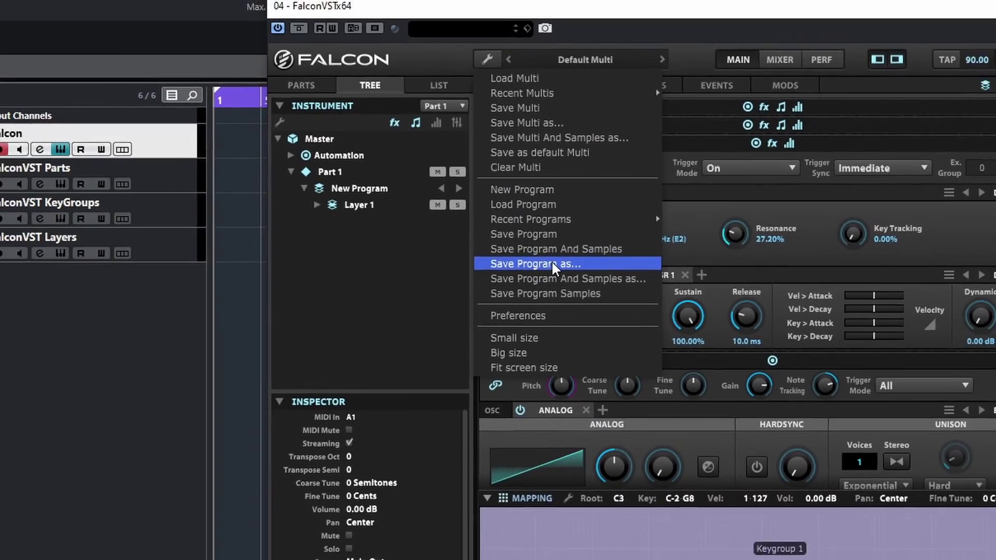
{"action": "left_click", "coordinate": [570, 334]}
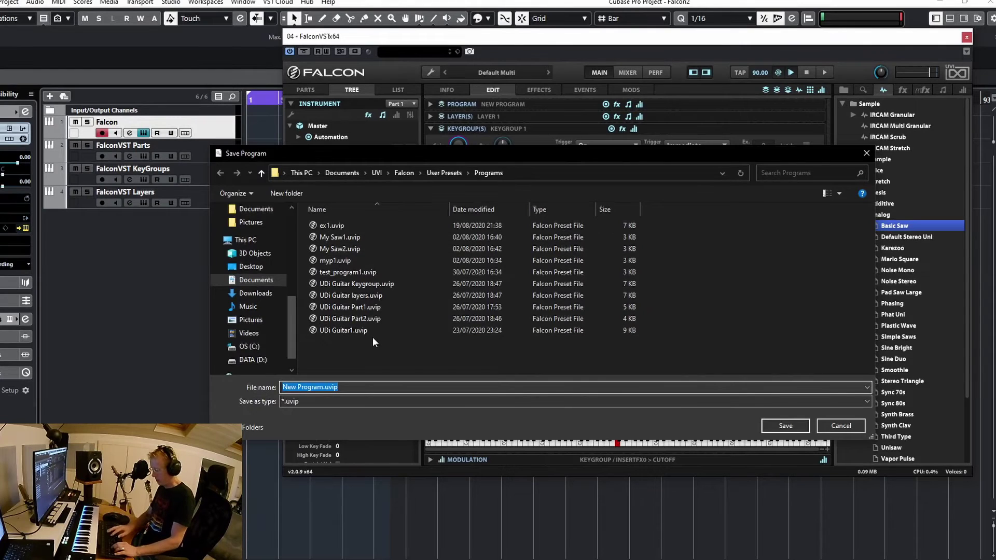
{"action": "type", "text": "Exam"}
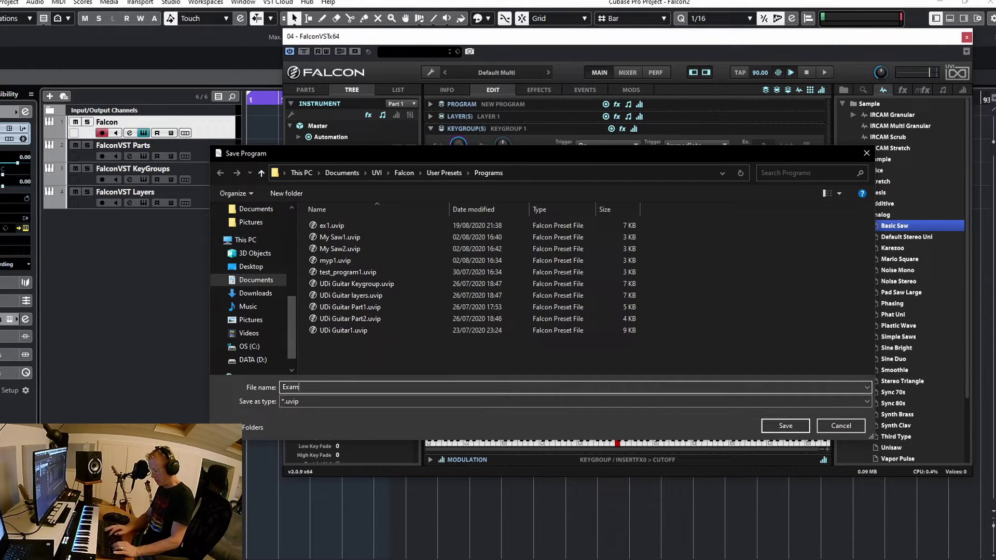
{"action": "type", "text": "ple1"}
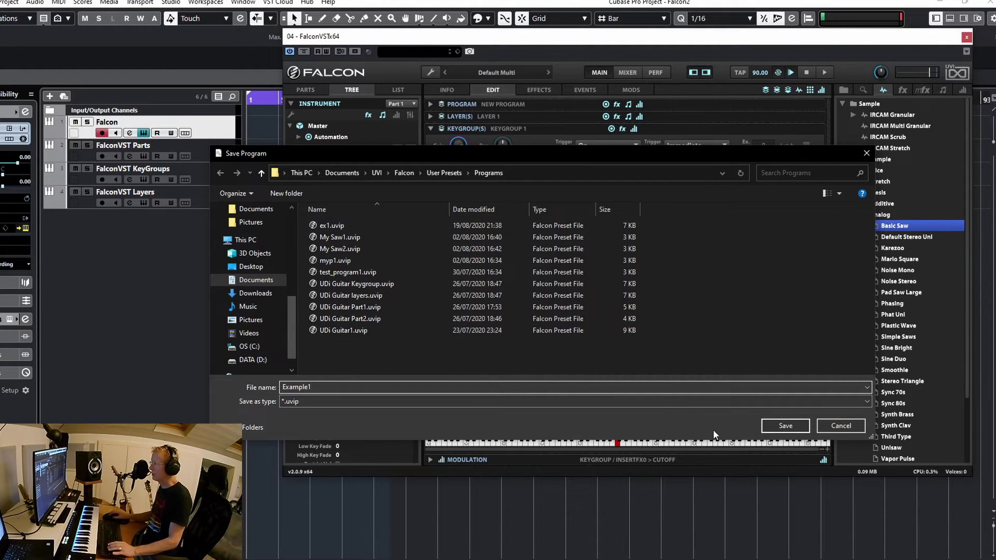
{"action": "left_click", "coordinate": [779, 427]}
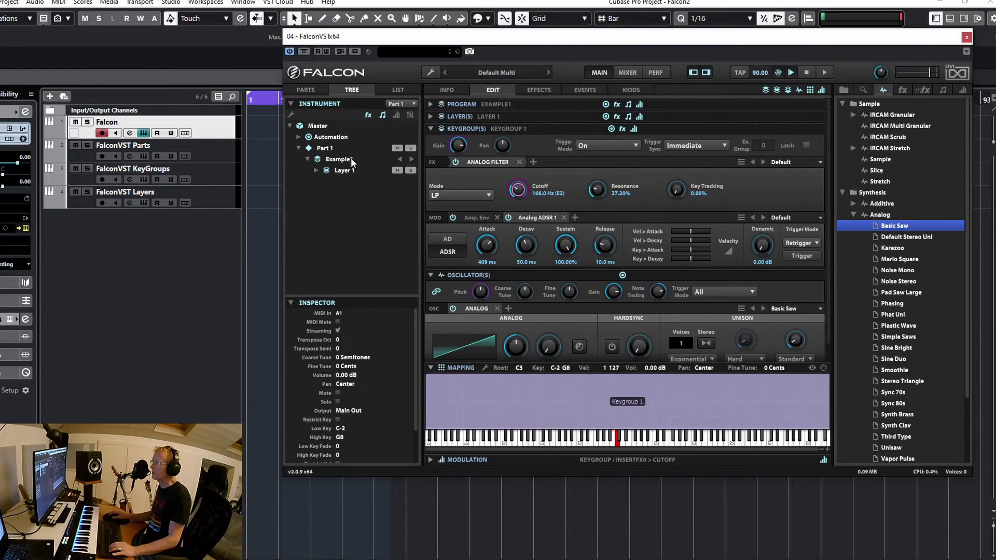
- Expand Layer 1 and Keygroup 1, inspect the Analog oscillator and filter, then show Layer 1 settings
{"action": "left_click", "coordinate": [315, 170]}
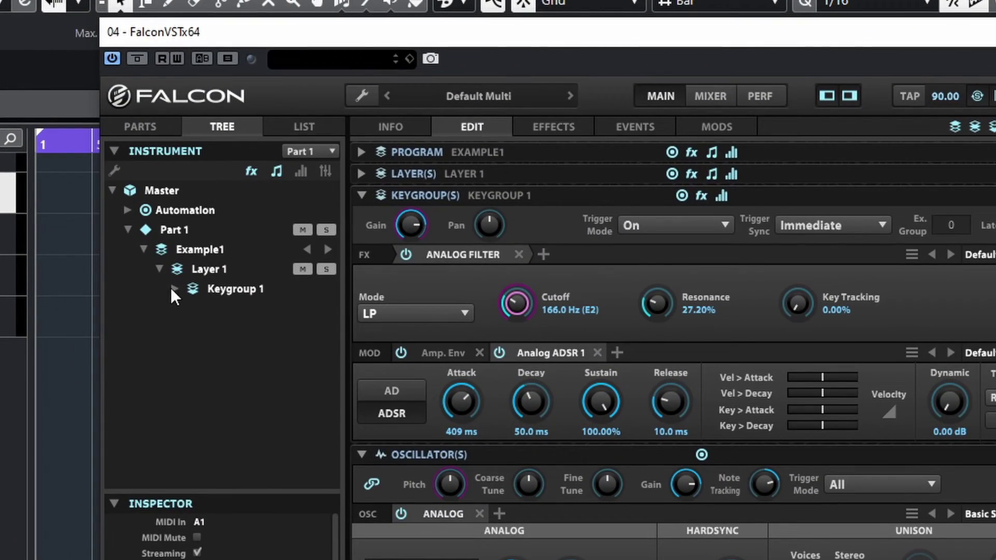
{"action": "left_click", "coordinate": [256, 231]}
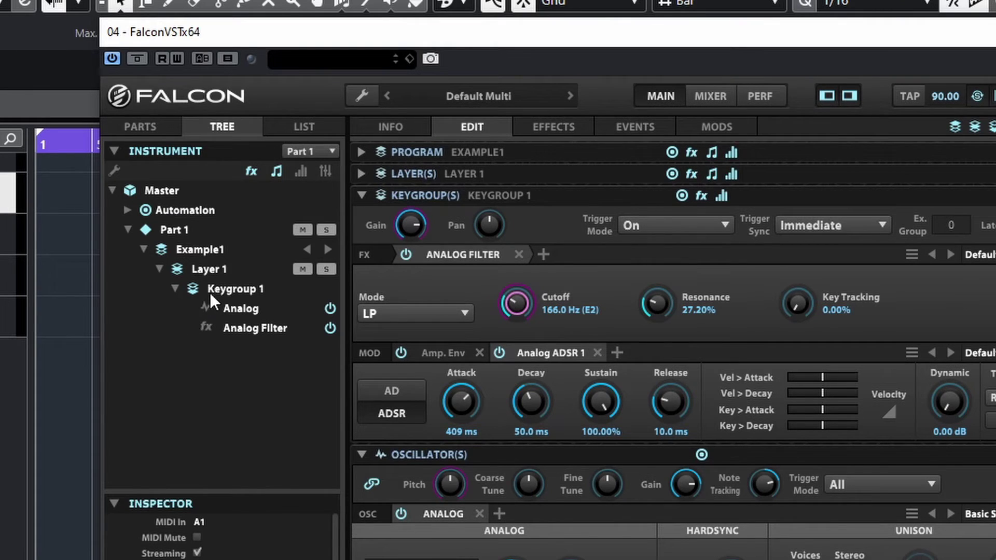
{"action": "left_click", "coordinate": [226, 294]}
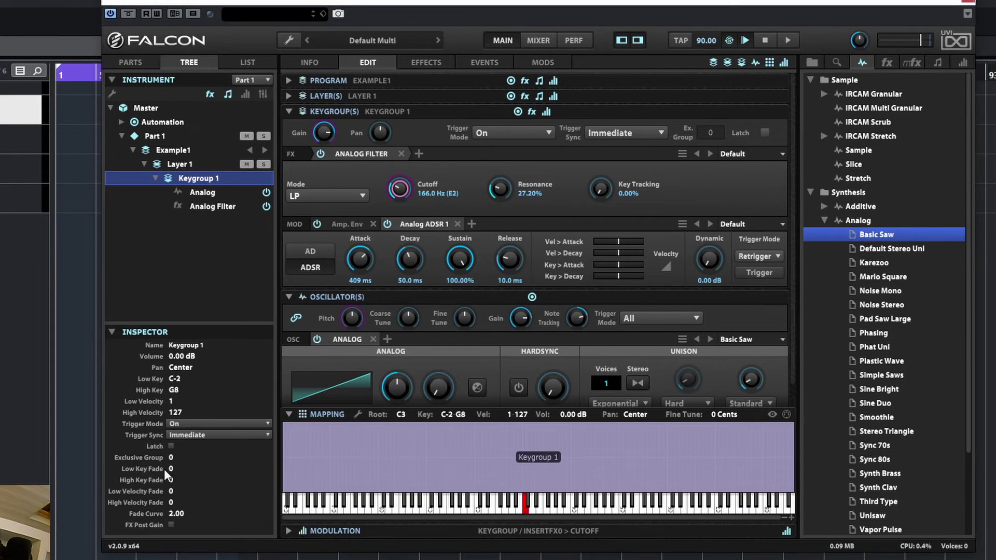
{"action": "left_click", "coordinate": [203, 193]}
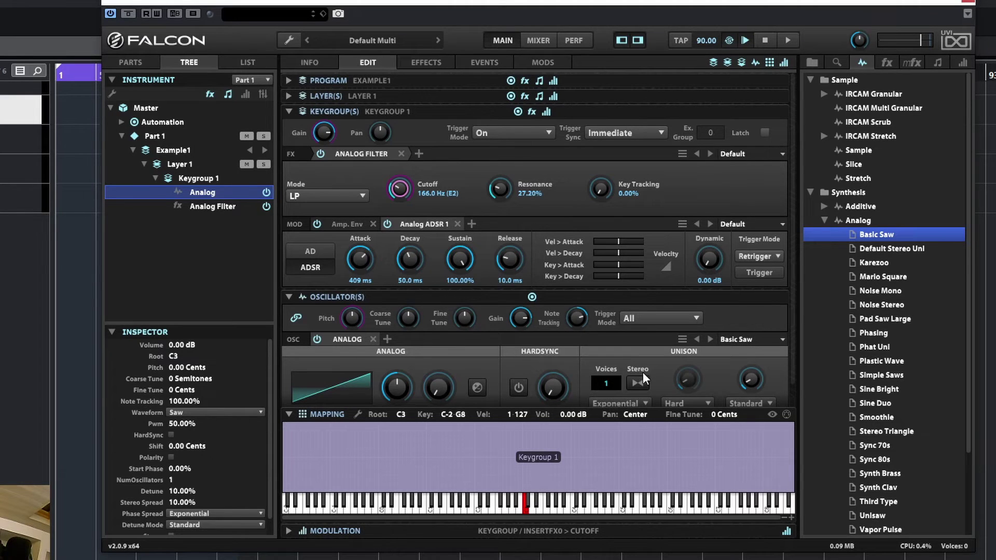
{"action": "left_click", "coordinate": [212, 206]}
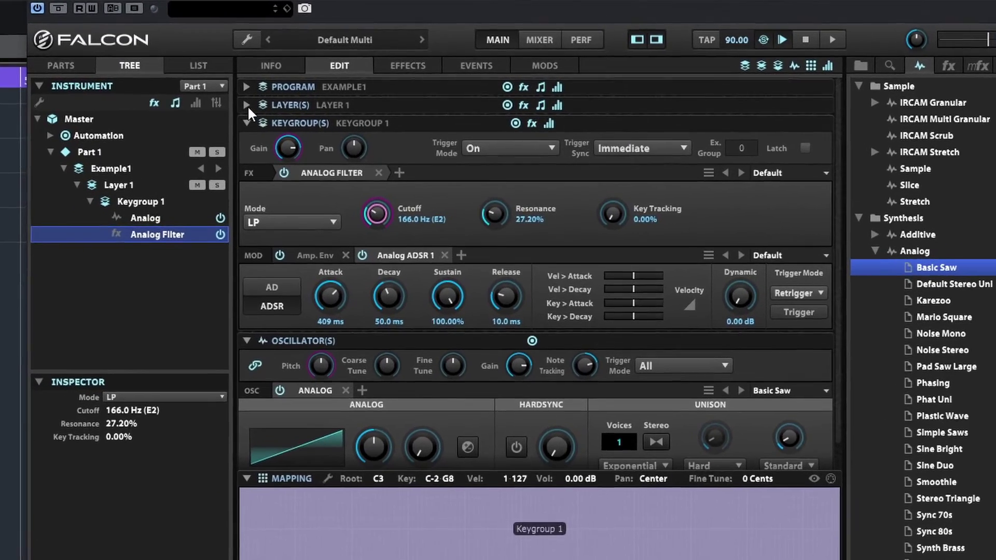
{"action": "left_click", "coordinate": [288, 97]}
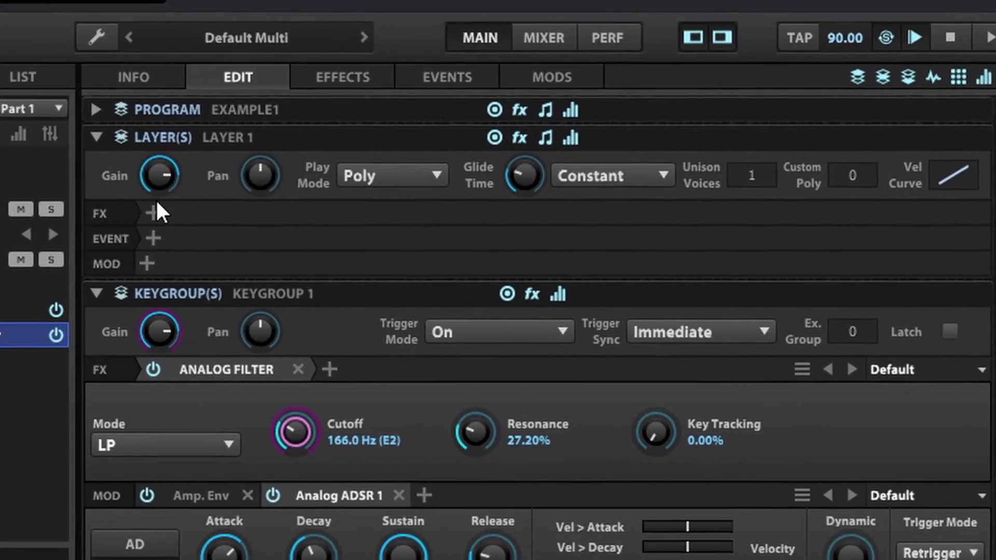
- Insert SparkVerb on Layer 1 with the 09 - Shimmer 'Hyper High' preset (21 m, 8.68 s decay)
{"action": "mouse_move", "coordinate": [251, 160]}
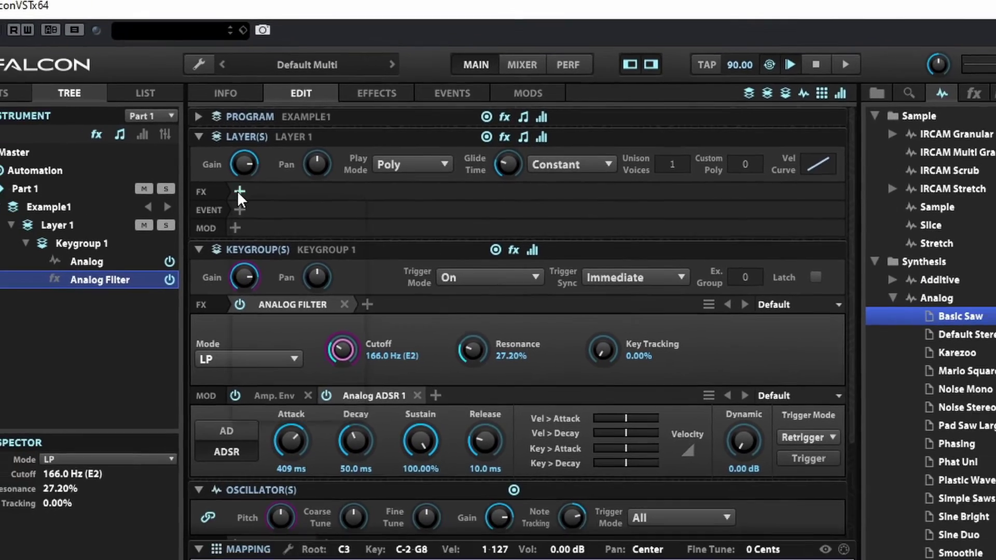
{"action": "left_click", "coordinate": [238, 190]}
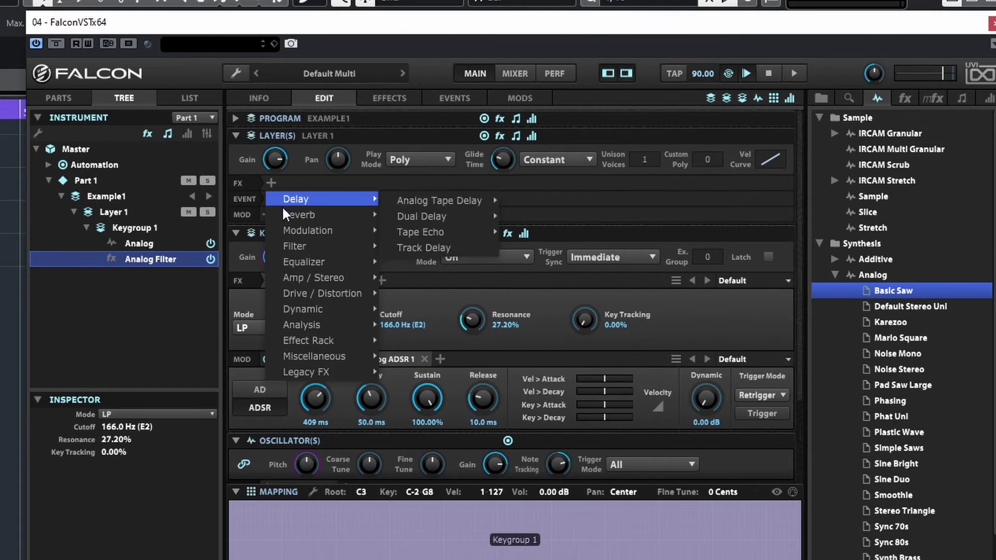
{"action": "mouse_move", "coordinate": [252, 226]}
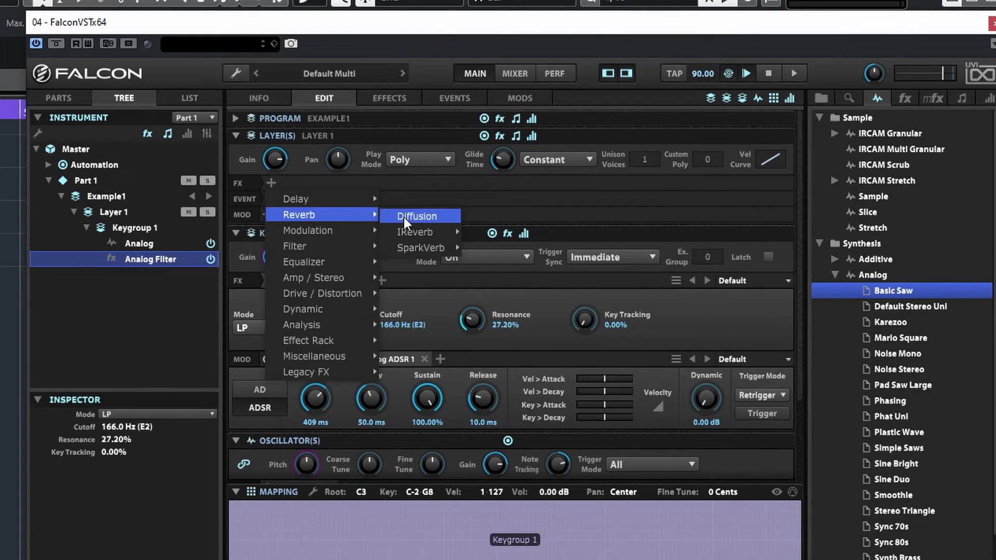
{"action": "mouse_move", "coordinate": [403, 245]}
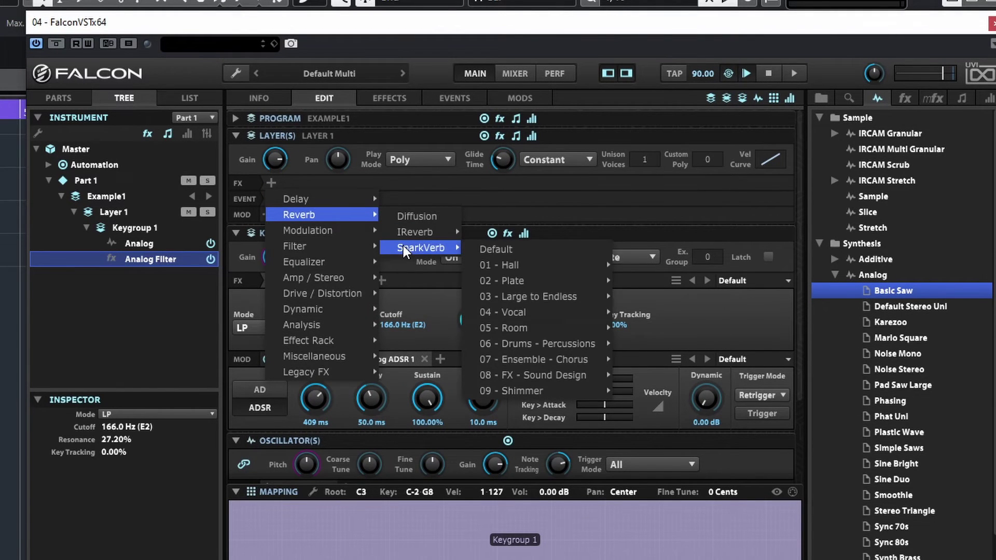
{"action": "mouse_move", "coordinate": [534, 281]}
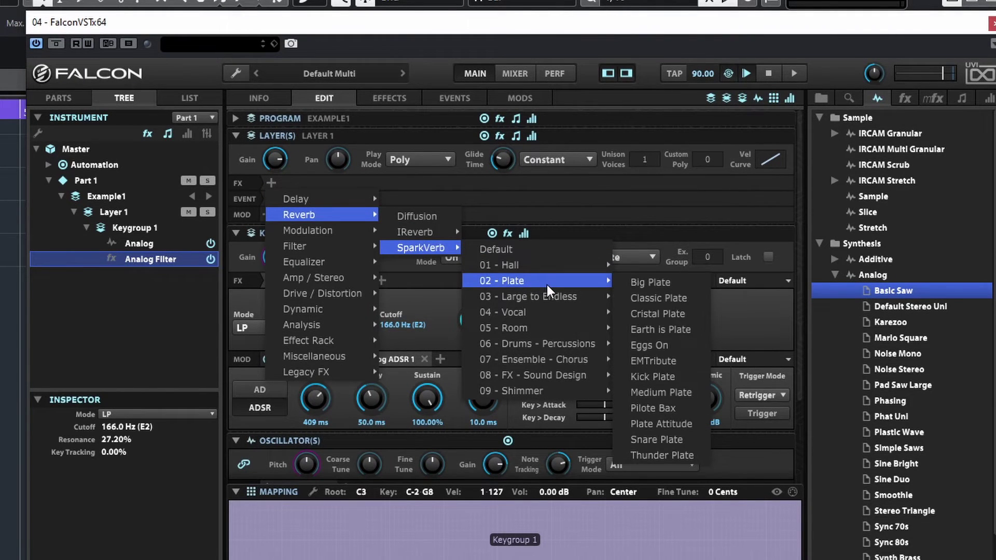
{"action": "mouse_move", "coordinate": [549, 390]}
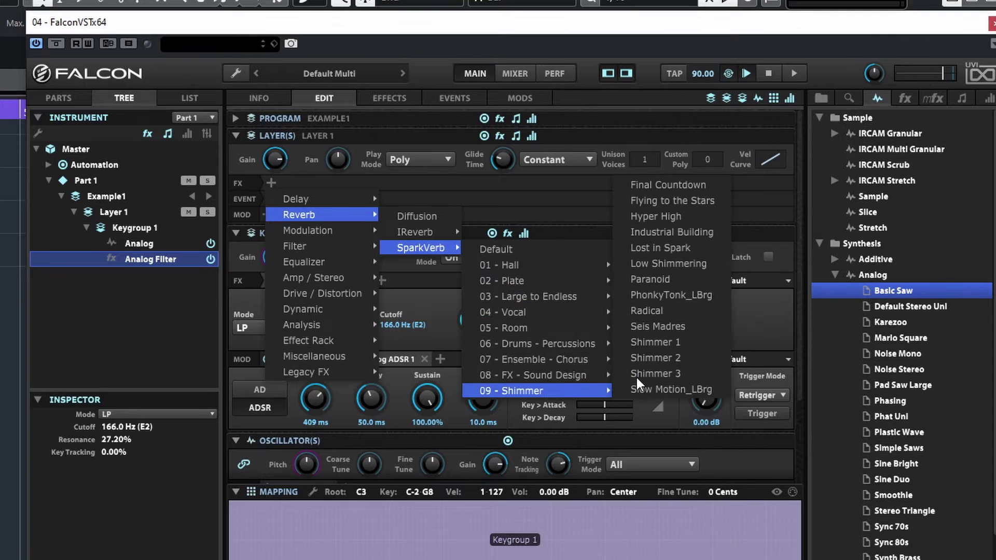
{"action": "left_click", "coordinate": [697, 213]}
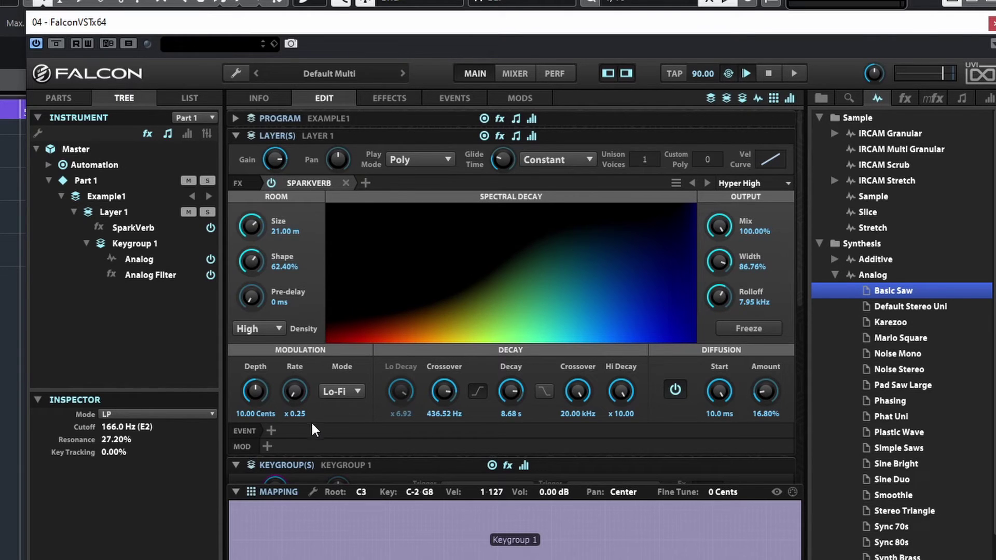
{"action": "scroll", "coordinate": [280, 447], "scroll_direction": "down", "scroll_amount": 5}
{"action": "scroll", "coordinate": [275, 423], "scroll_direction": "down", "scroll_amount": 1}
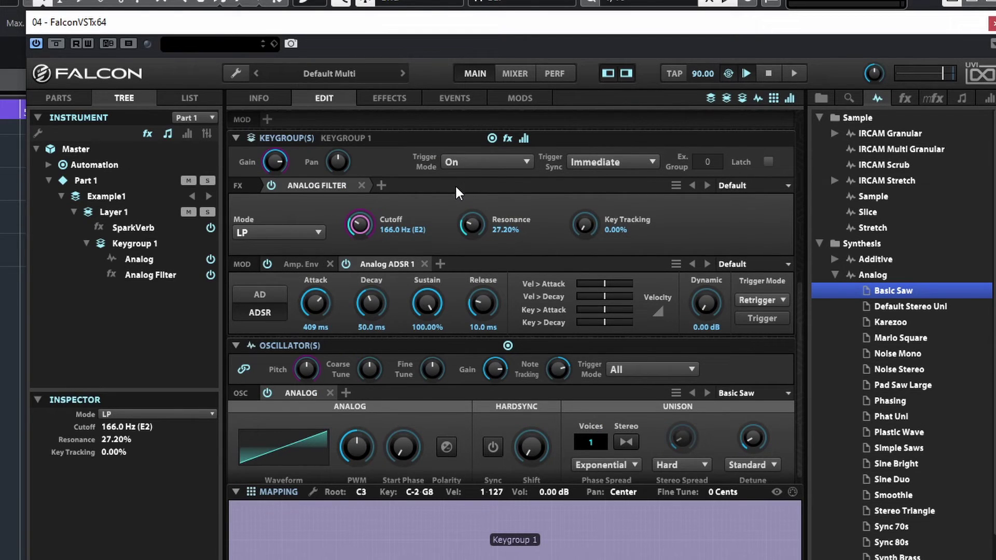
{"action": "scroll", "coordinate": [415, 211], "scroll_direction": "up", "scroll_amount": 2}
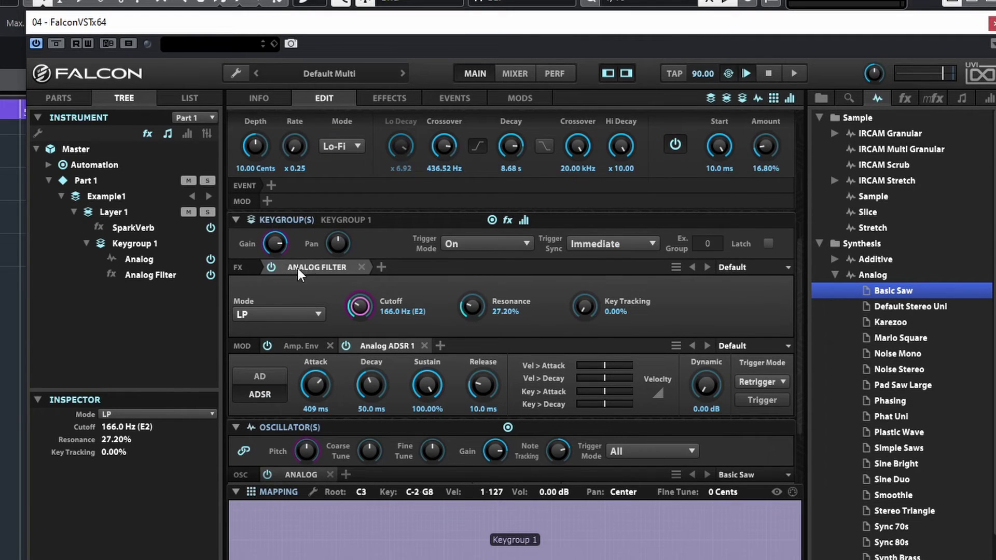
{"action": "left_click", "coordinate": [381, 267]}
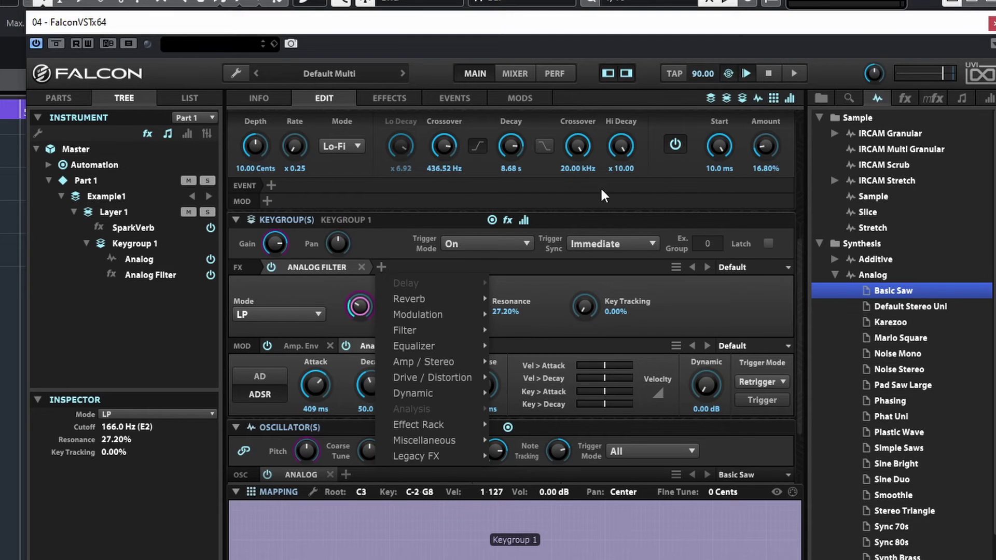
{"action": "left_click_drag", "start_coordinate": [795, 293], "coordinate": [786, 161]}
- Add a Tape Echo with the Binary Feel preset and move SparkVerb after it
{"action": "scroll", "coordinate": [296, 187], "scroll_direction": "up", "scroll_amount": 1}
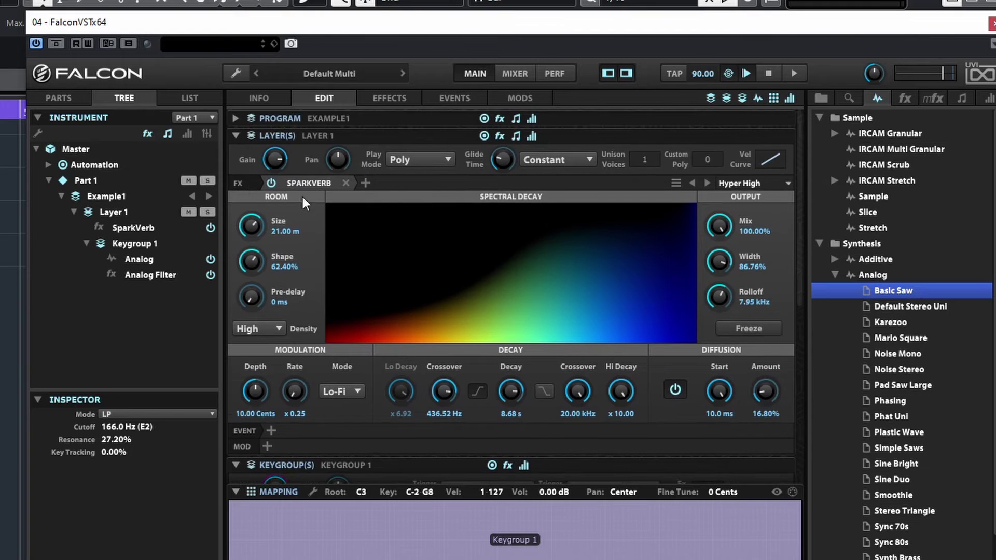
{"action": "left_click", "coordinate": [365, 183]}
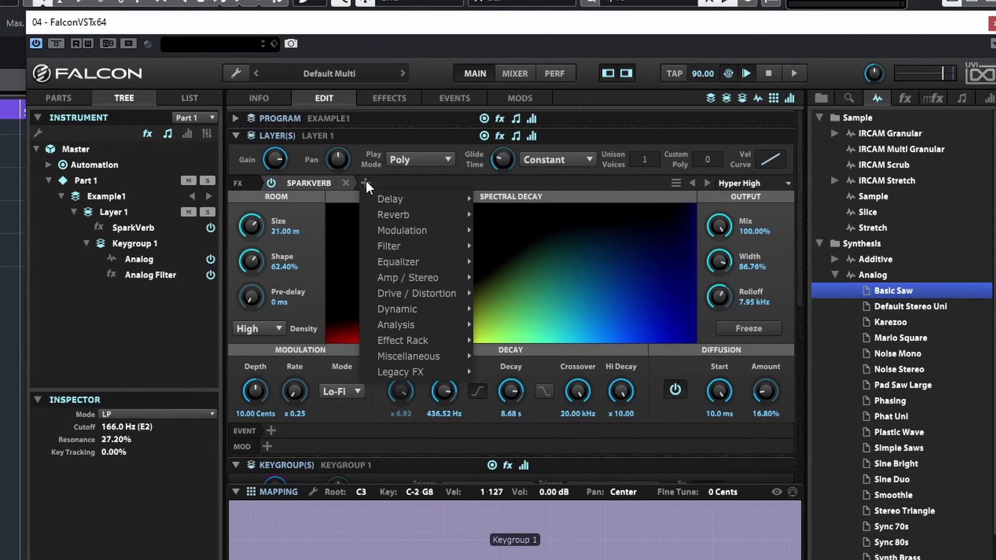
{"action": "mouse_move", "coordinate": [384, 204]}
{"action": "mouse_move", "coordinate": [570, 196]}
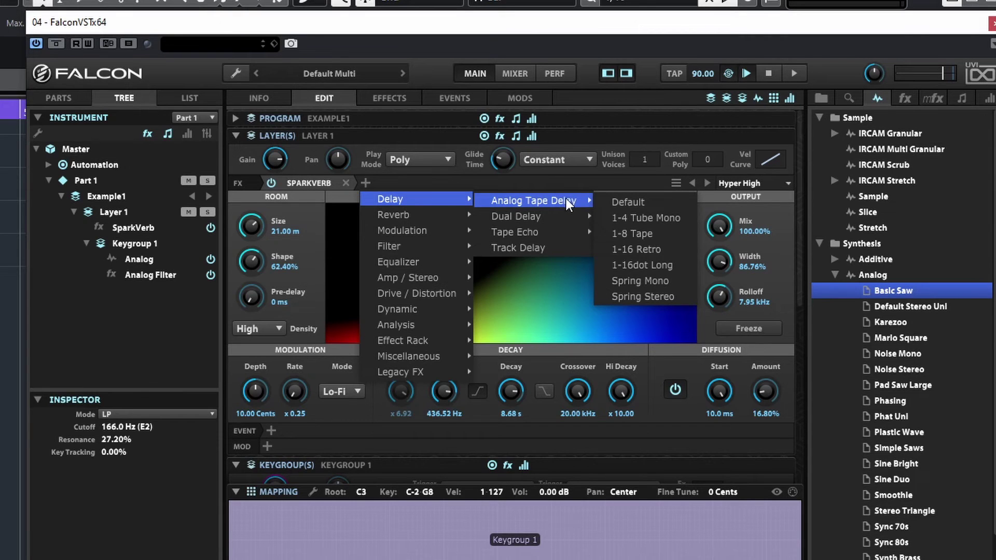
{"action": "mouse_move", "coordinate": [564, 233]}
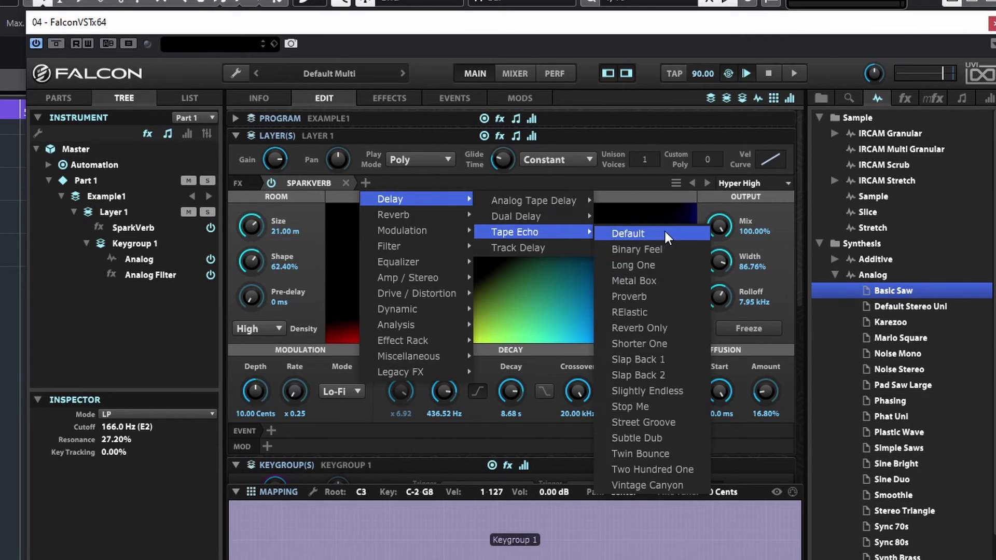
{"action": "left_click", "coordinate": [664, 249]}
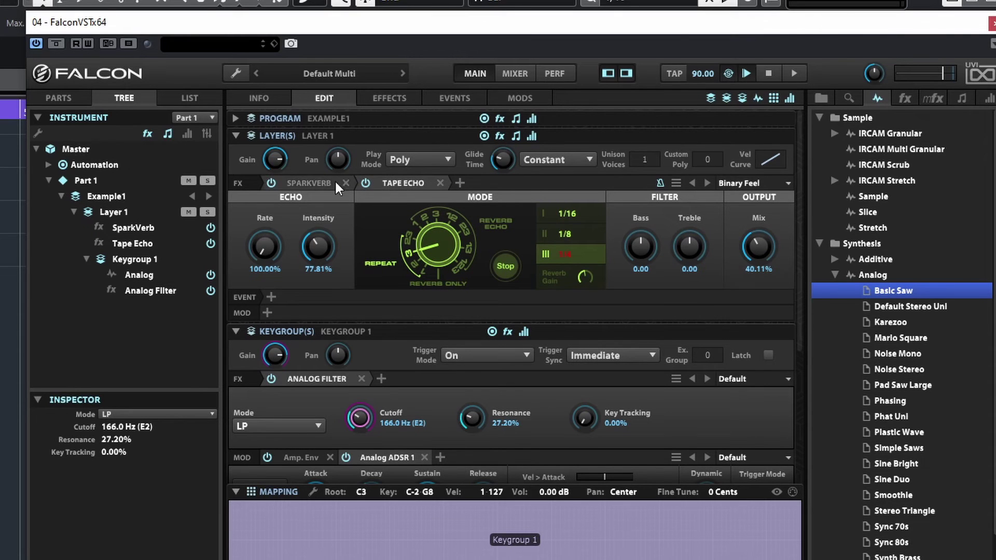
{"action": "left_click_drag", "start_coordinate": [306, 177], "coordinate": [501, 181]}
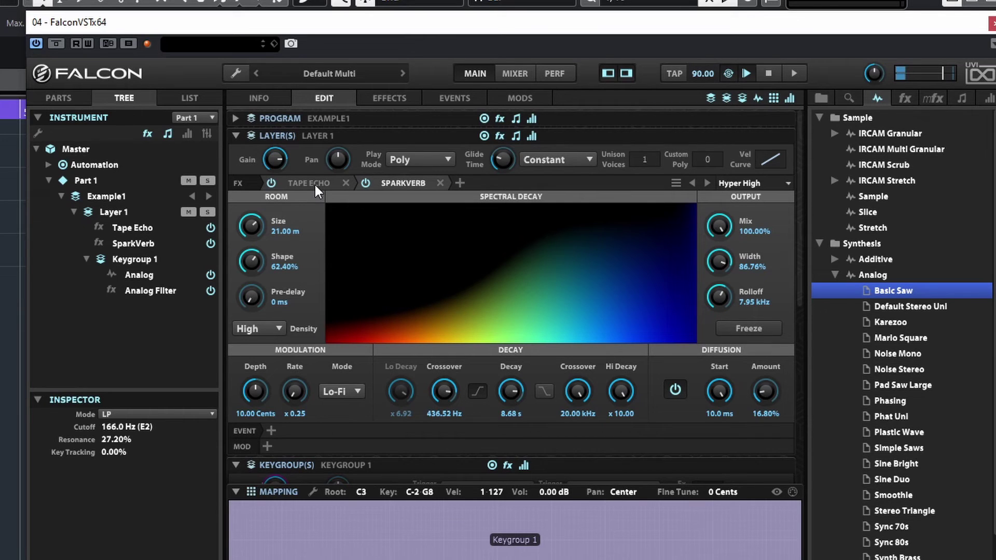
- Add an Overdrive with the Driving preset and order the chain Overdrive, Tape Echo, SparkVerb
{"action": "left_click", "coordinate": [459, 182]}
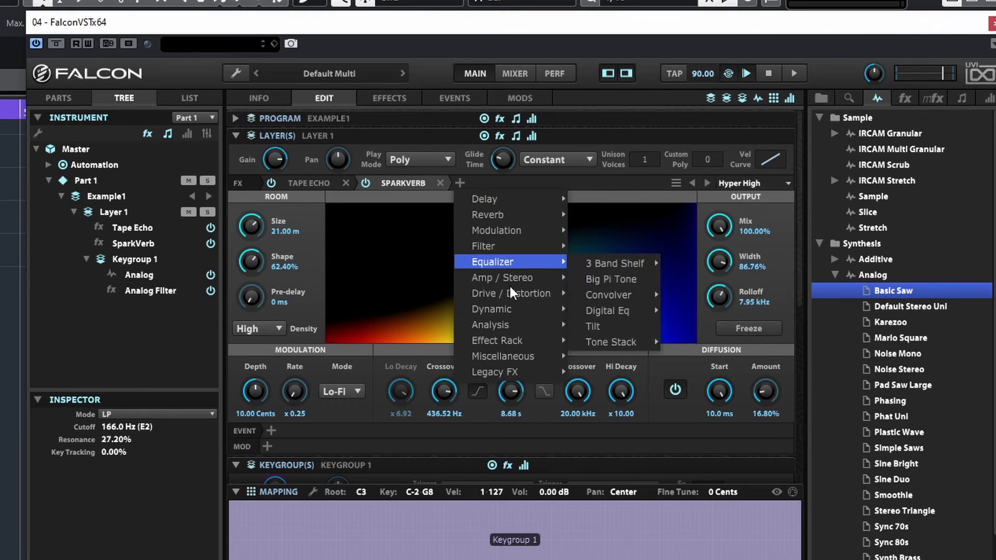
{"action": "mouse_move", "coordinate": [511, 291]}
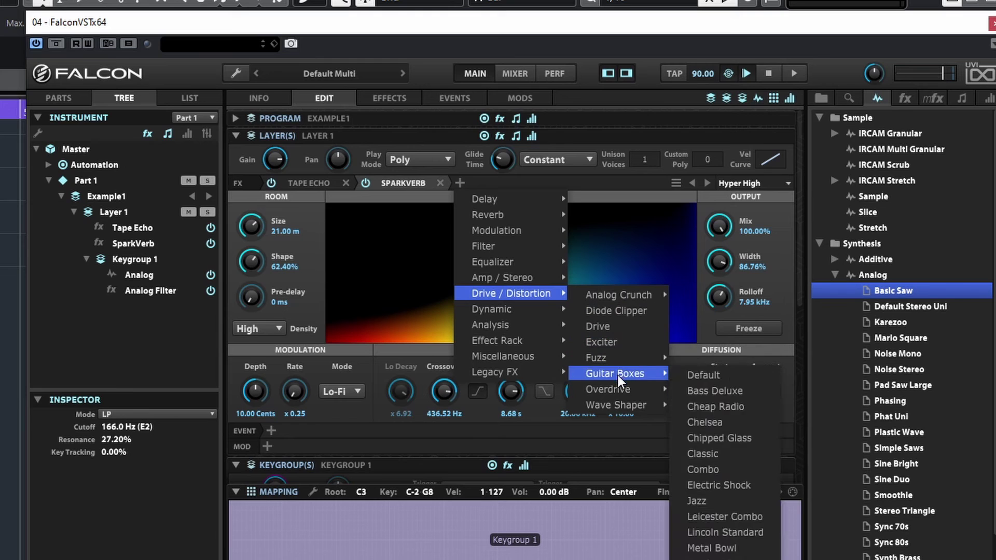
{"action": "mouse_move", "coordinate": [618, 388]}
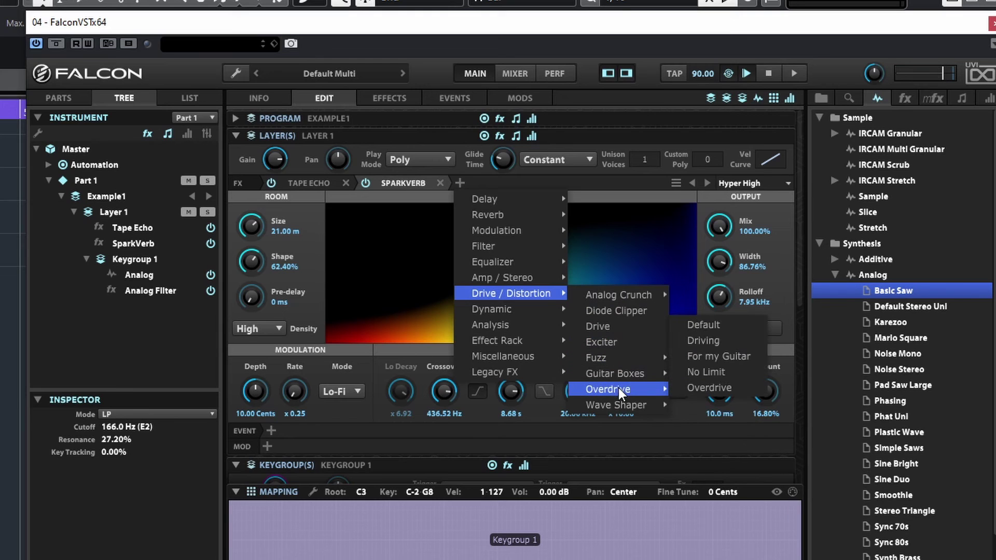
{"action": "left_click", "coordinate": [725, 342]}
{"action": "left_click_drag", "start_coordinate": [506, 182], "coordinate": [429, 184]}
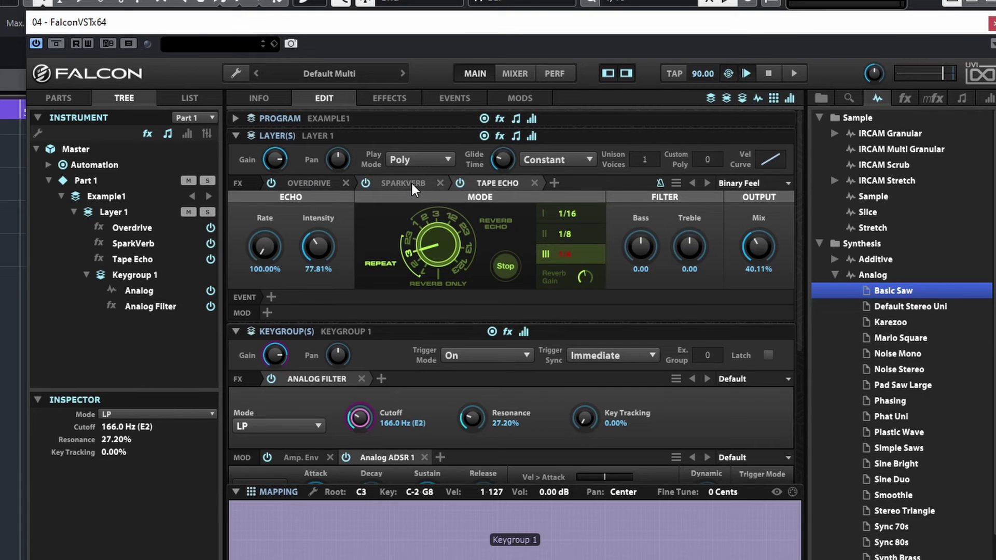
{"action": "left_click_drag", "start_coordinate": [516, 181], "coordinate": [595, 183]}
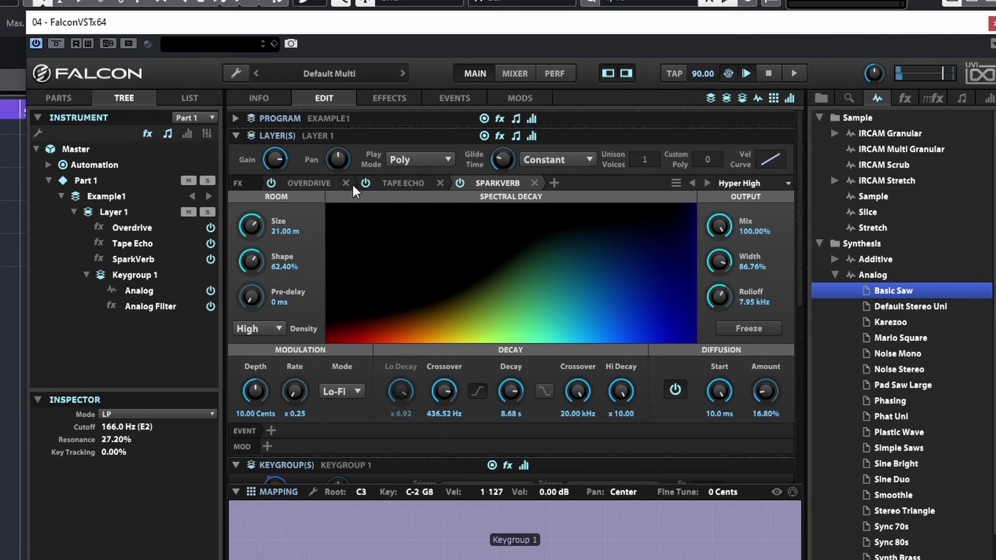
- Set the Overdrive amount to 3.52 and its Mix to 85.20%
{"action": "left_click", "coordinate": [308, 183]}
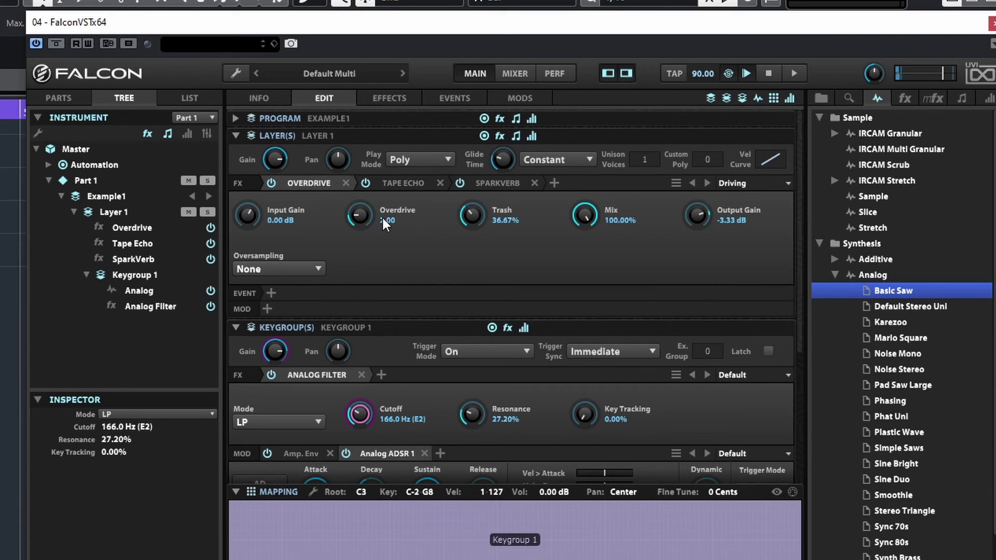
{"action": "left_click_drag", "start_coordinate": [368, 203], "coordinate": [360, 178]}
{"action": "left_click_drag", "start_coordinate": [583, 218], "coordinate": [587, 249]}
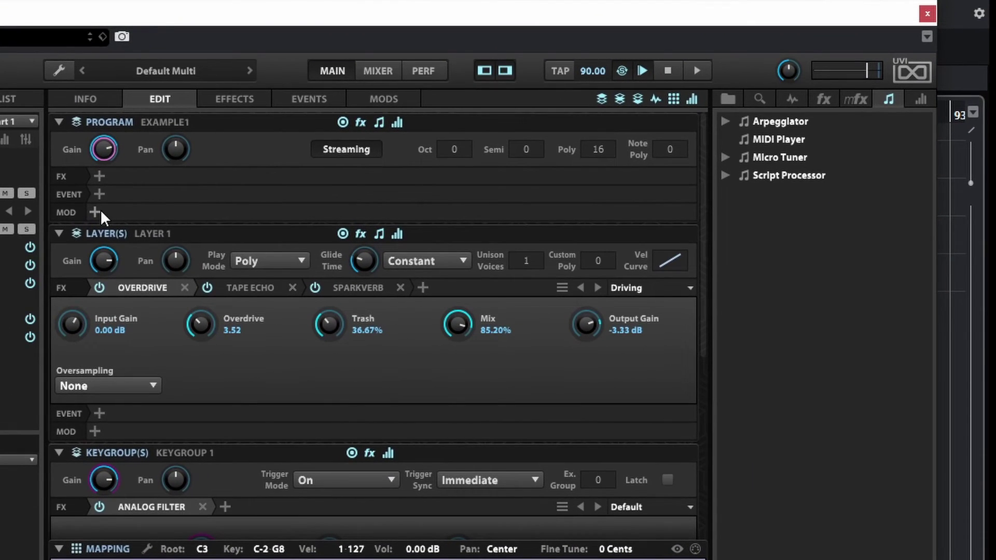
- Add the Default Arpeggiator to the Example1 program's event slot
{"action": "left_click", "coordinate": [95, 210]}
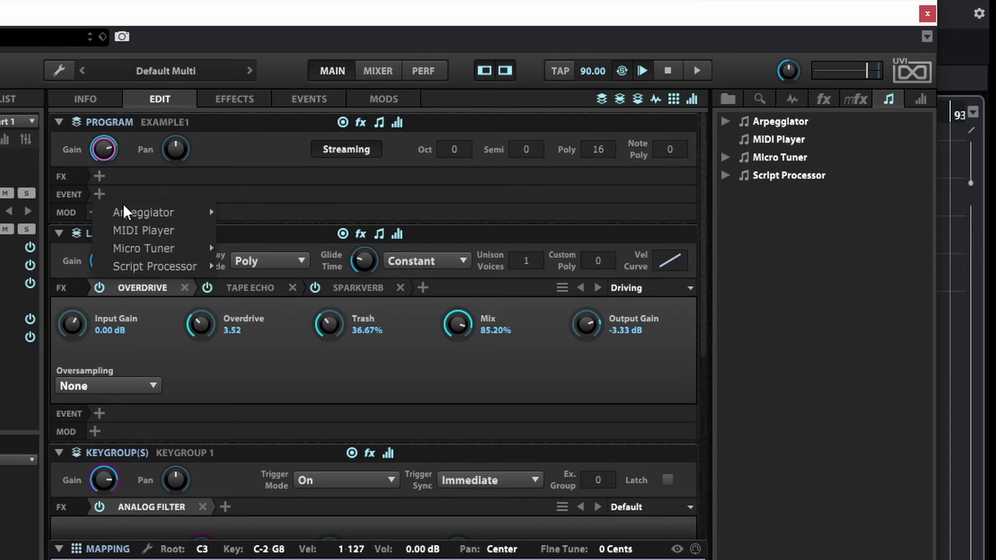
{"action": "mouse_move", "coordinate": [132, 214]}
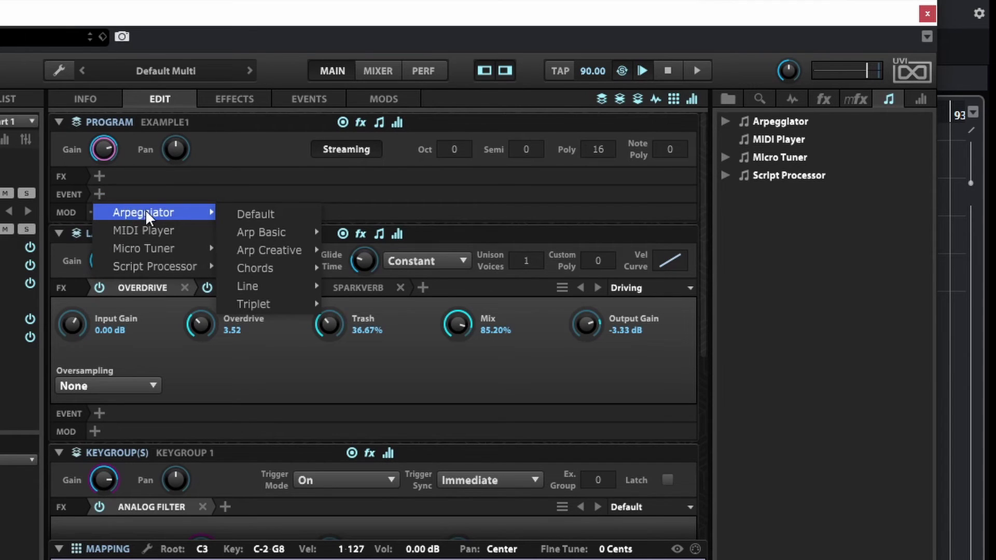
{"action": "left_click", "coordinate": [286, 214]}
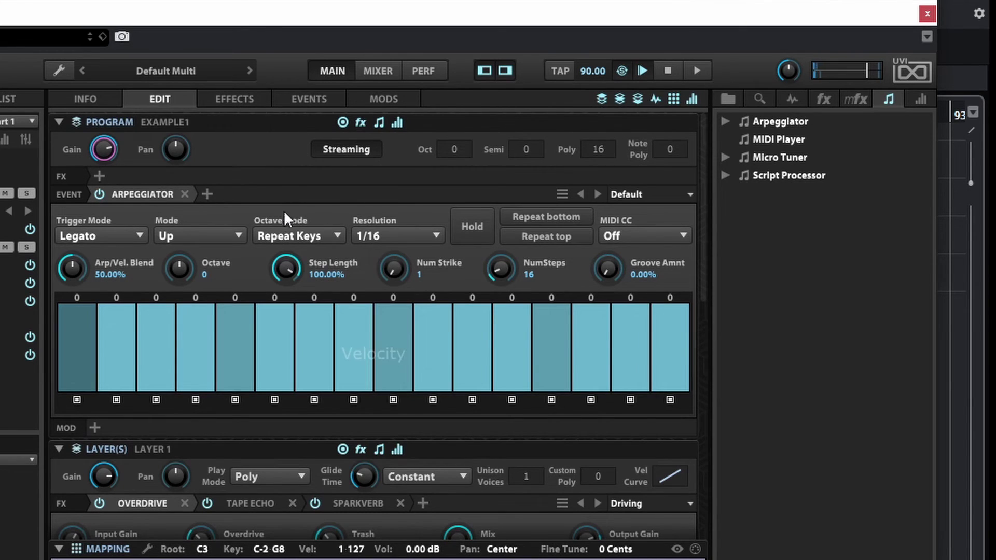
- Try the Chords 'Air G Bell' arpeggio preset with ZigZag Up mode
{"action": "left_click", "coordinate": [140, 195]}
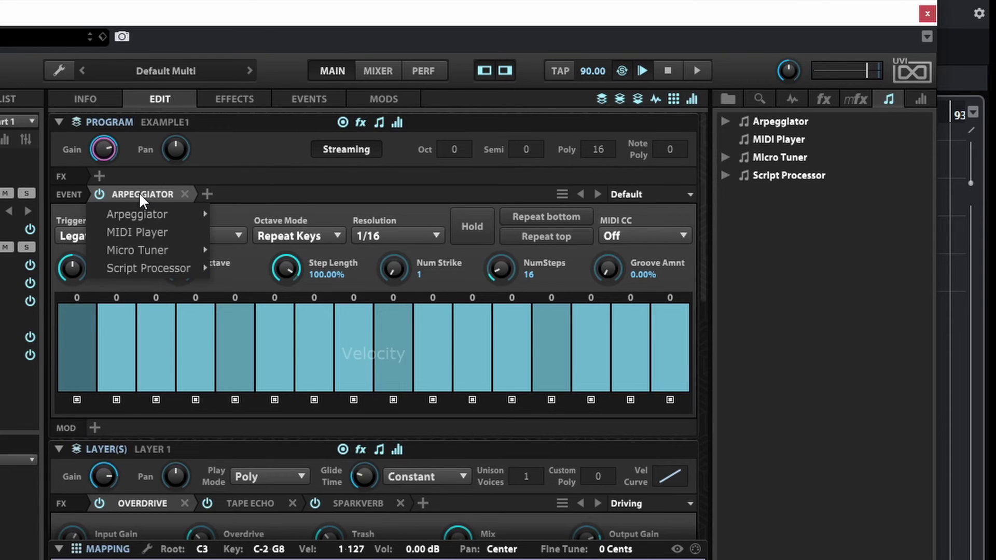
{"action": "mouse_move", "coordinate": [138, 210]}
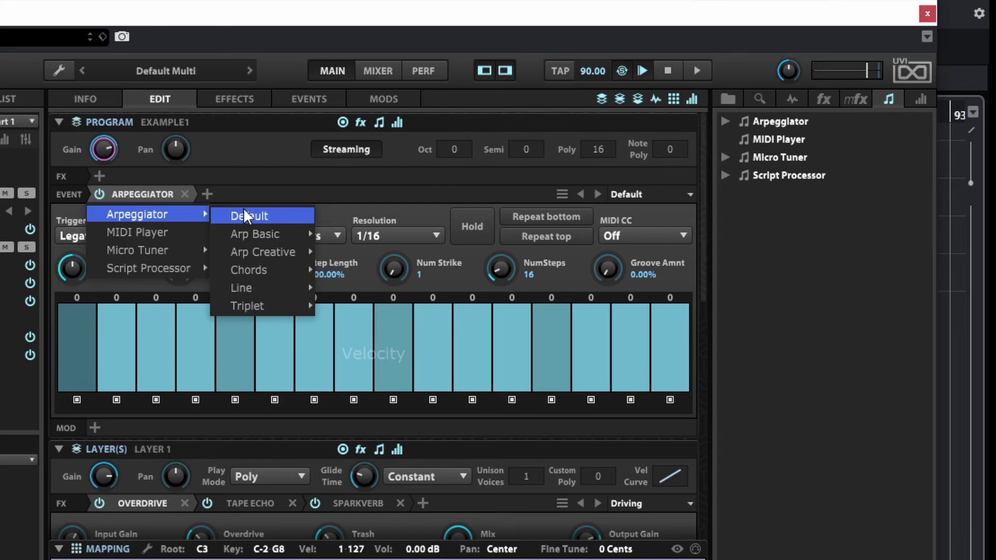
{"action": "mouse_move", "coordinate": [250, 273]}
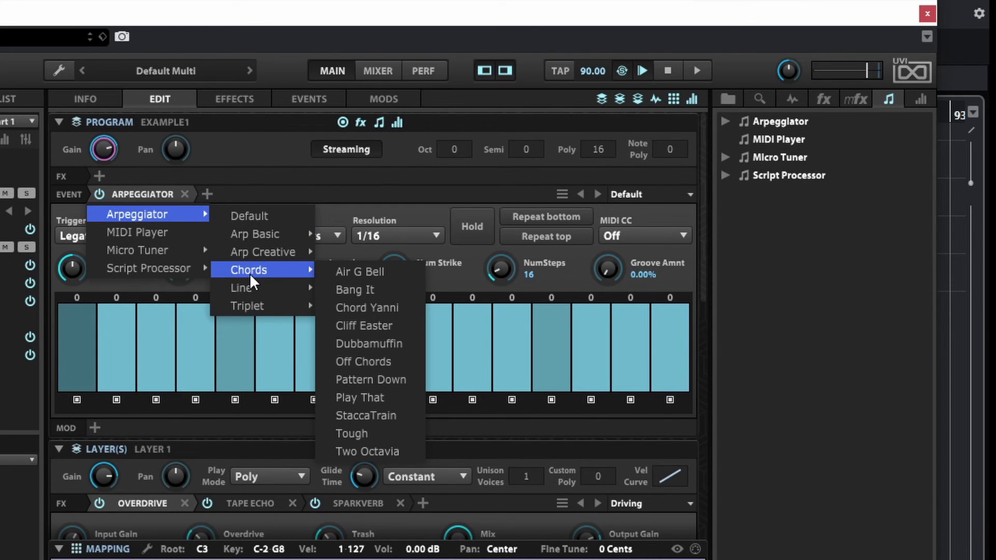
{"action": "left_click", "coordinate": [383, 274]}
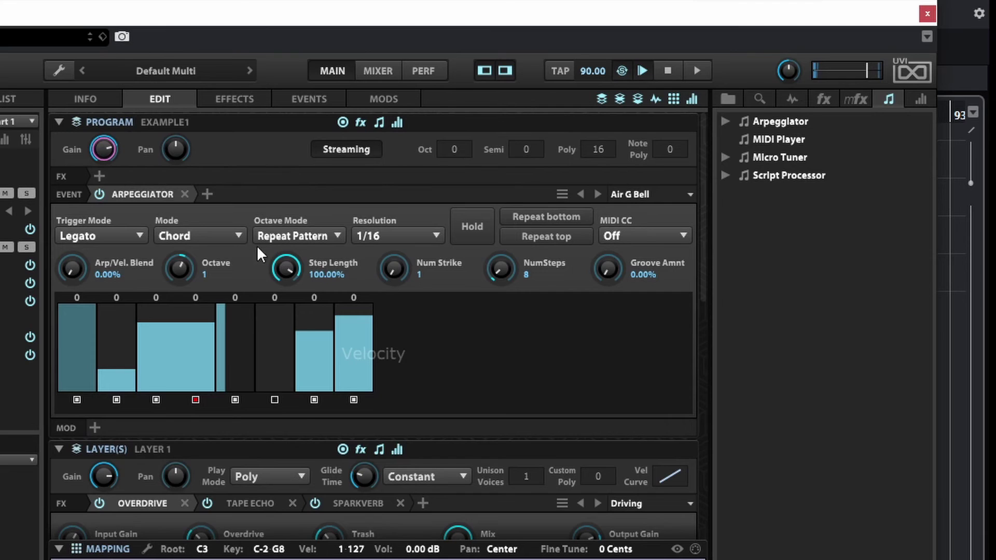
{"action": "left_click", "coordinate": [236, 234]}
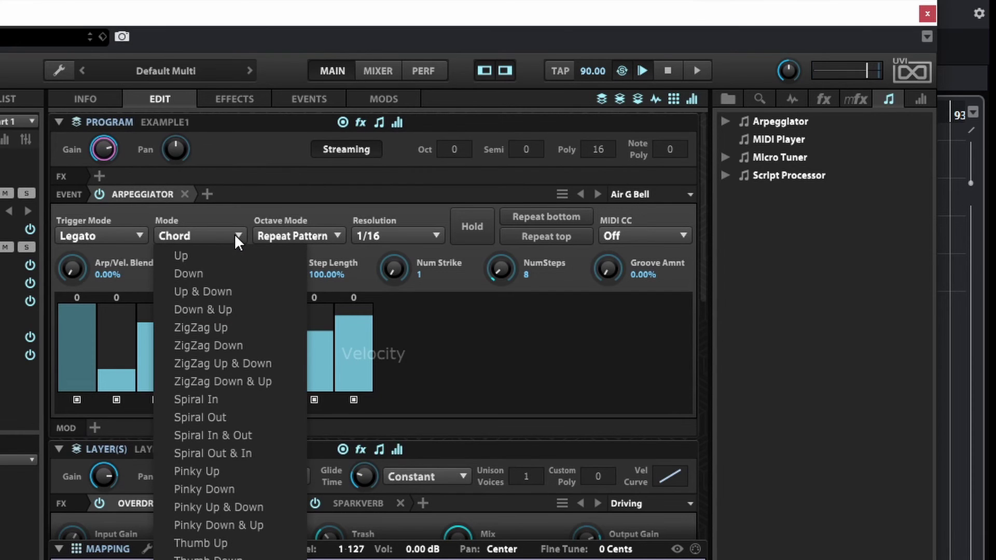
{"action": "left_click", "coordinate": [225, 328]}
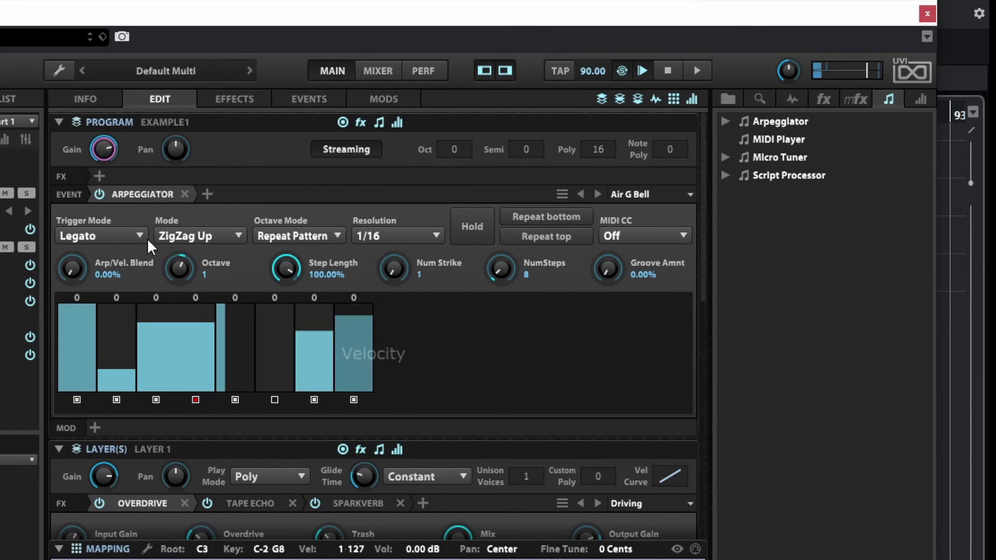
- Load the Arp Creative 'Dance Floor 1' preset (Up & Down, 1/16, 16 steps)
{"action": "left_click", "coordinate": [137, 194]}
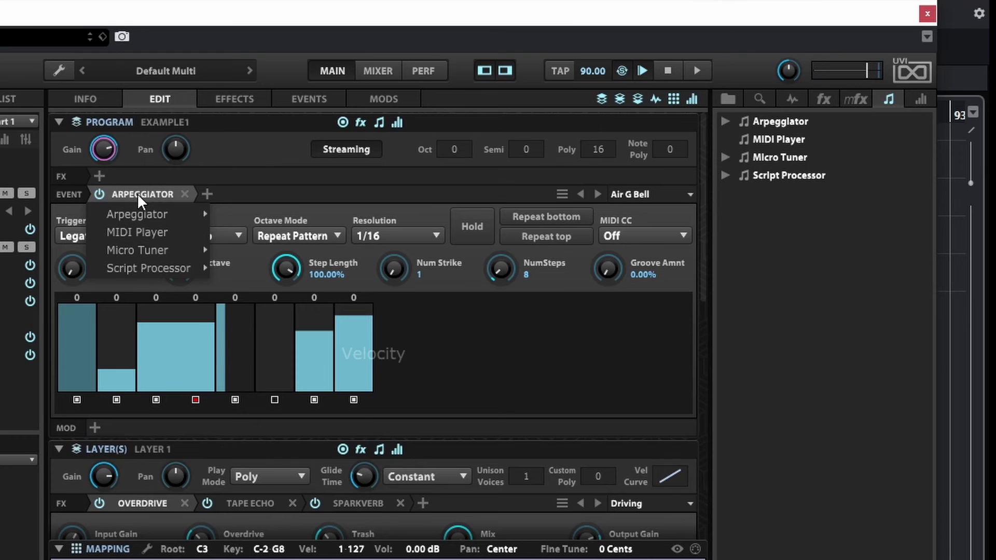
{"action": "mouse_move", "coordinate": [150, 215]}
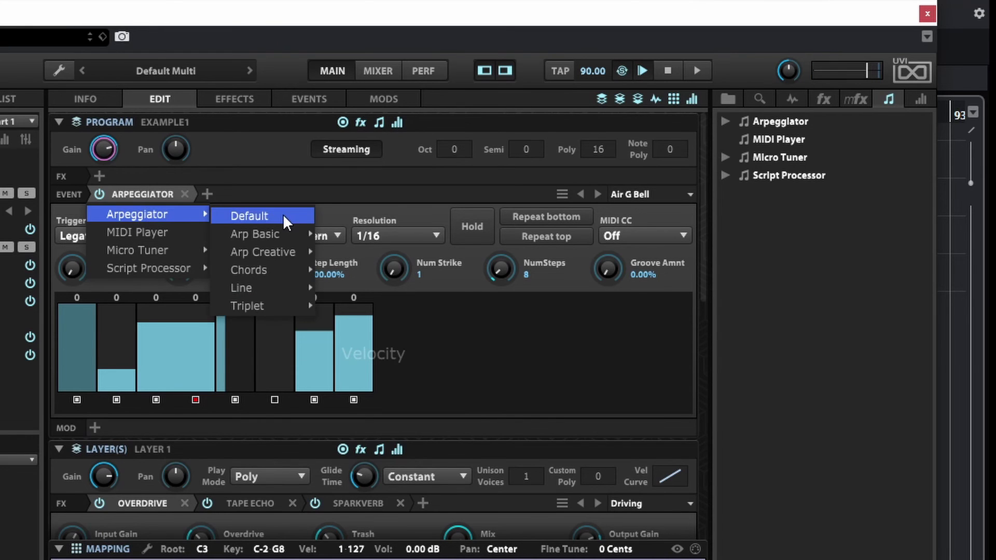
{"action": "mouse_move", "coordinate": [271, 252]}
{"action": "left_click", "coordinate": [389, 290]}
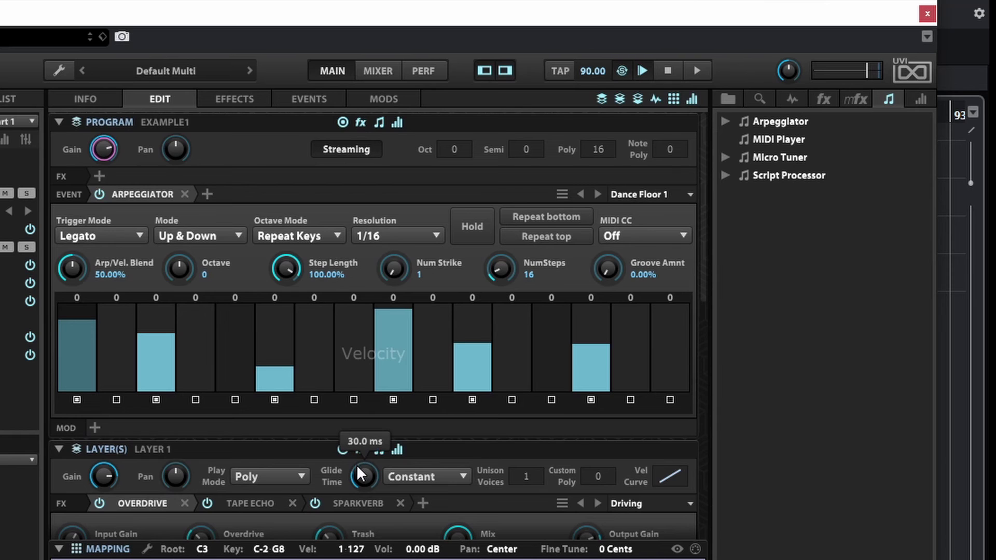
- Shorten glide, set attack to 100 us, sustain 76.40%, cutoff 1.36 kHz, resonance 50.80%
{"action": "left_click_drag", "start_coordinate": [357, 465], "coordinate": [356, 495]}
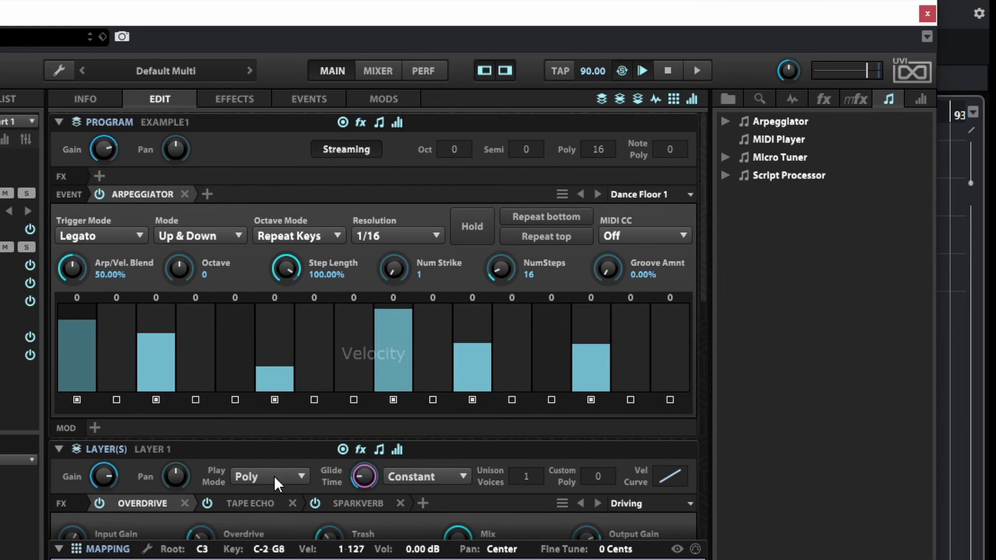
{"action": "scroll", "coordinate": [274, 475], "scroll_direction": "down", "scroll_amount": 10}
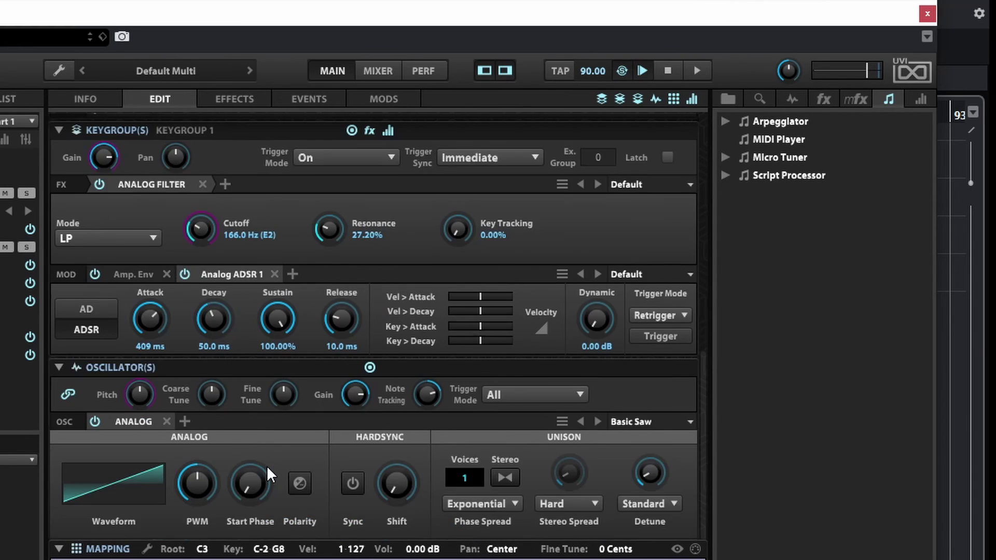
{"action": "left_click", "coordinate": [125, 274]}
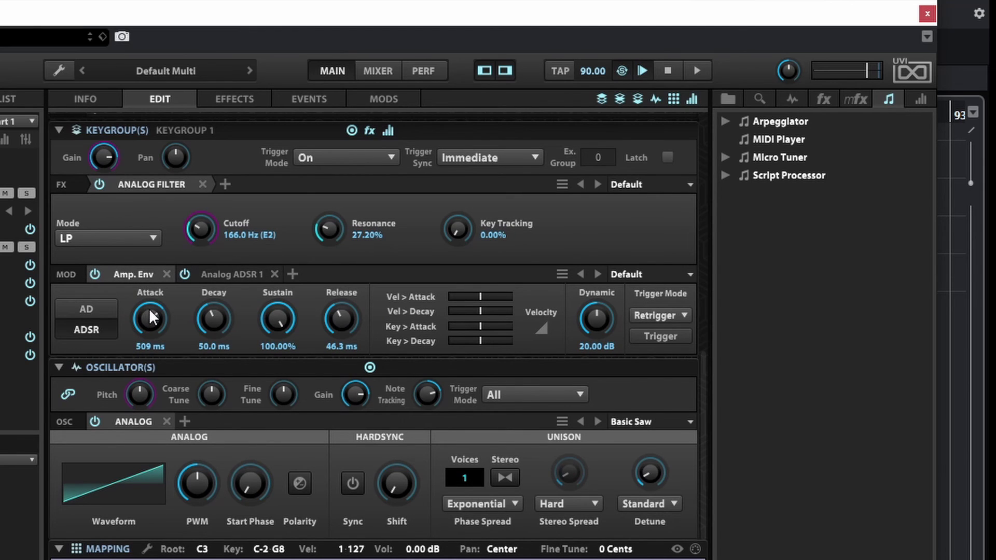
{"action": "left_click_drag", "start_coordinate": [149, 311], "coordinate": [144, 476]}
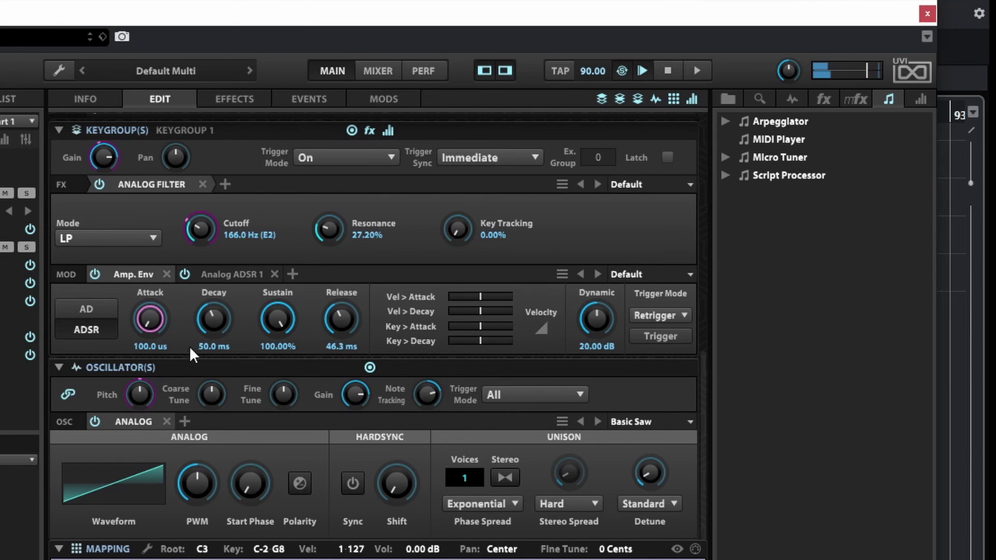
{"action": "left_click_drag", "start_coordinate": [286, 317], "coordinate": [264, 368]}
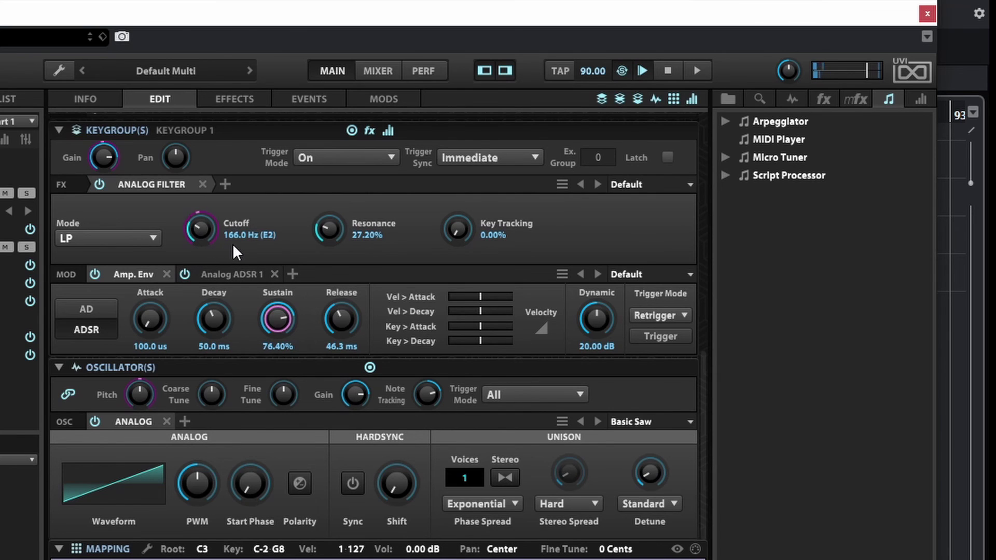
{"action": "left_click_drag", "start_coordinate": [201, 227], "coordinate": [173, 156]}
{"action": "left_click_drag", "start_coordinate": [320, 209], "coordinate": [314, 176]}
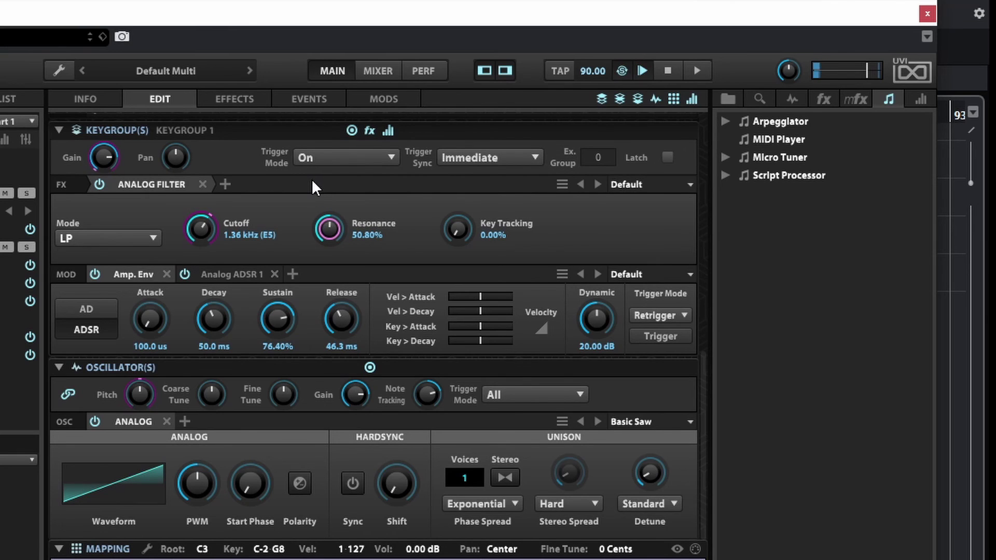